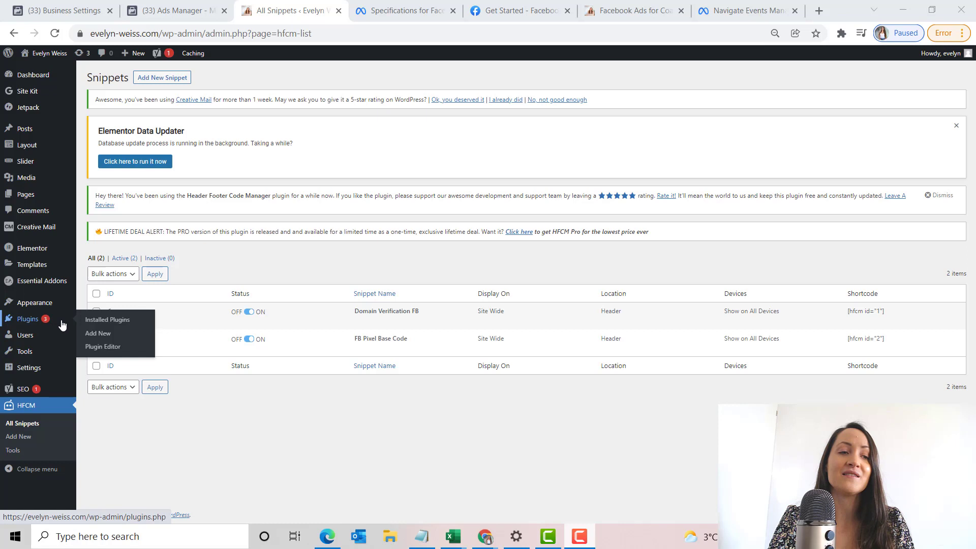
- Open the Add New Plugins page from the Plugins menu
left_click(92, 336)
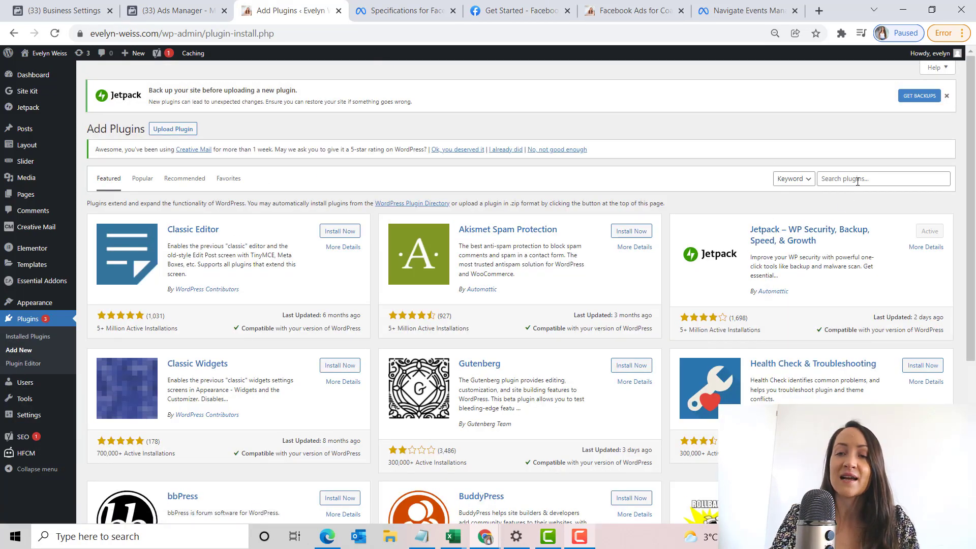
- Search plugins for Header Footer Code Manager, then open its All Snippets list
left_click(858, 180)
type("header f")
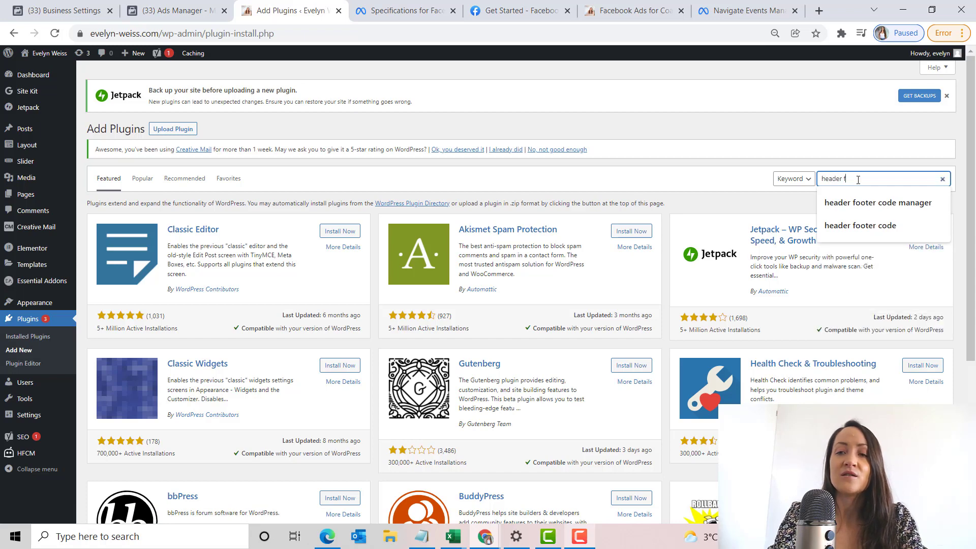
type("ooter code manag")
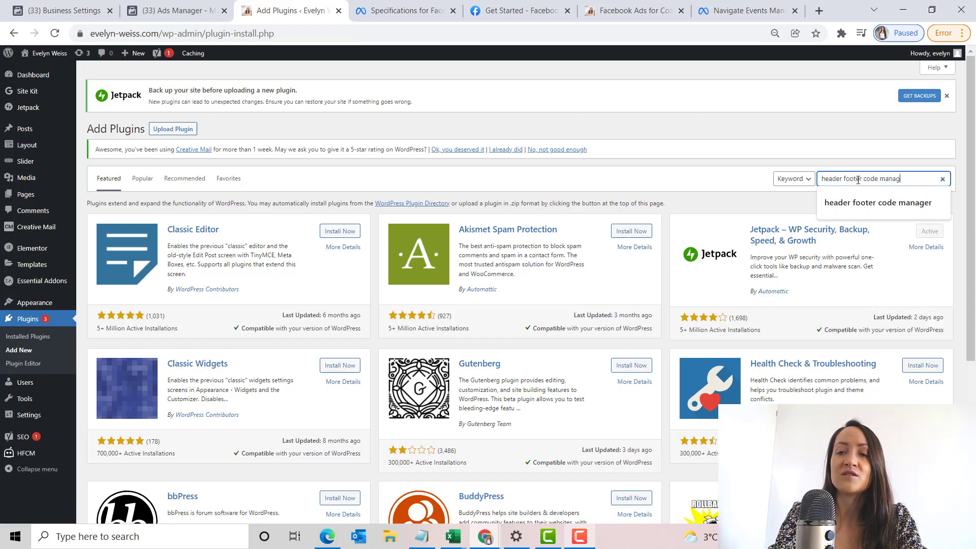
type("er")
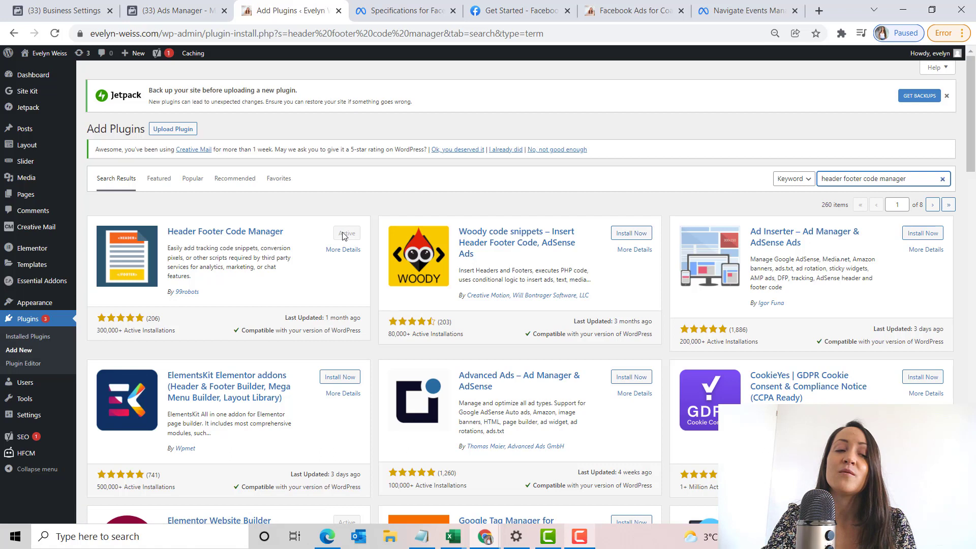
mouse_move(26, 453)
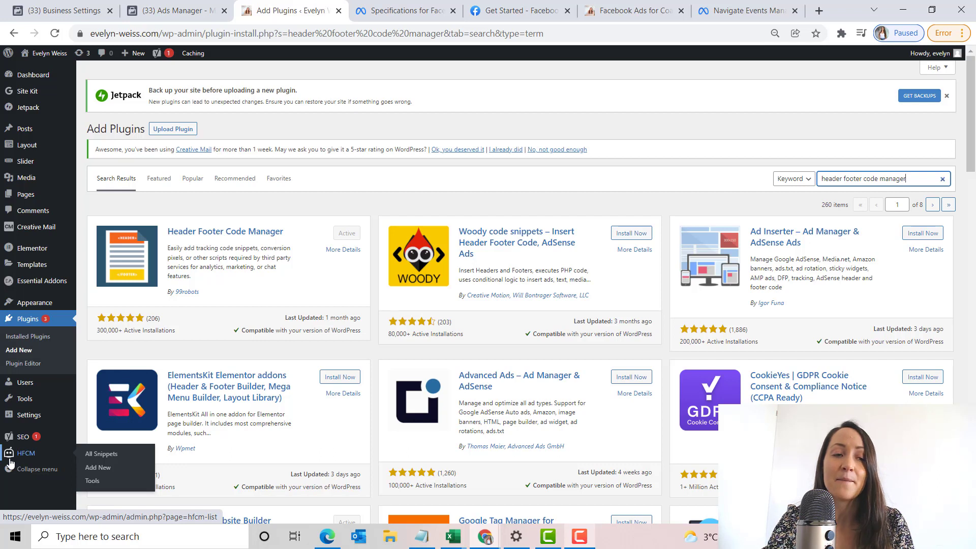
left_click(28, 461)
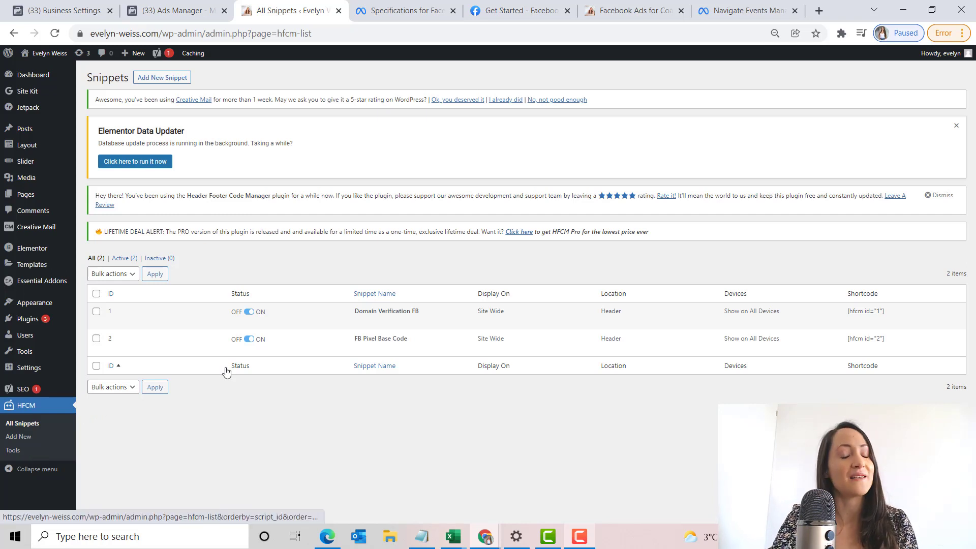
- Highlight both {your-pixel-id-goes-here} placeholders in the pixel base code, then go to Business Settings
left_click(369, 13)
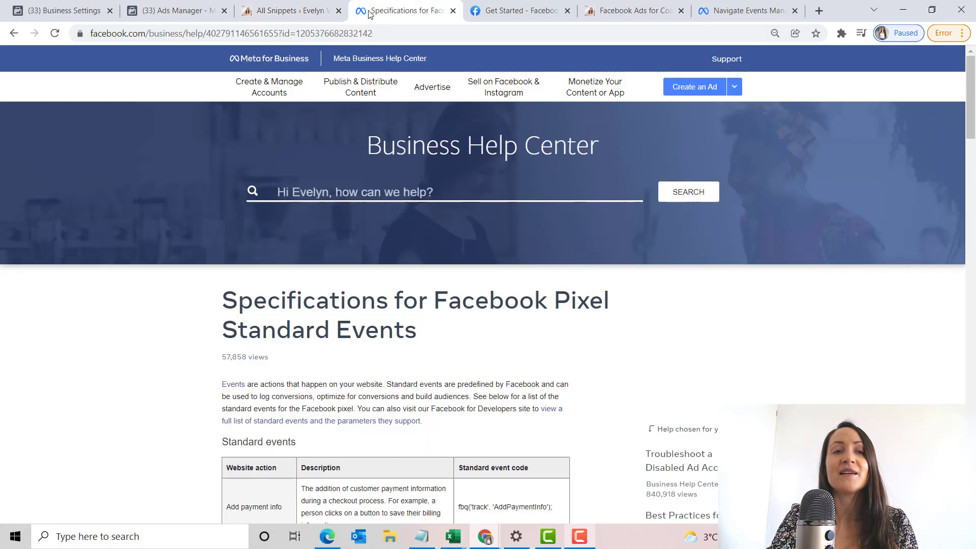
left_click(476, 7)
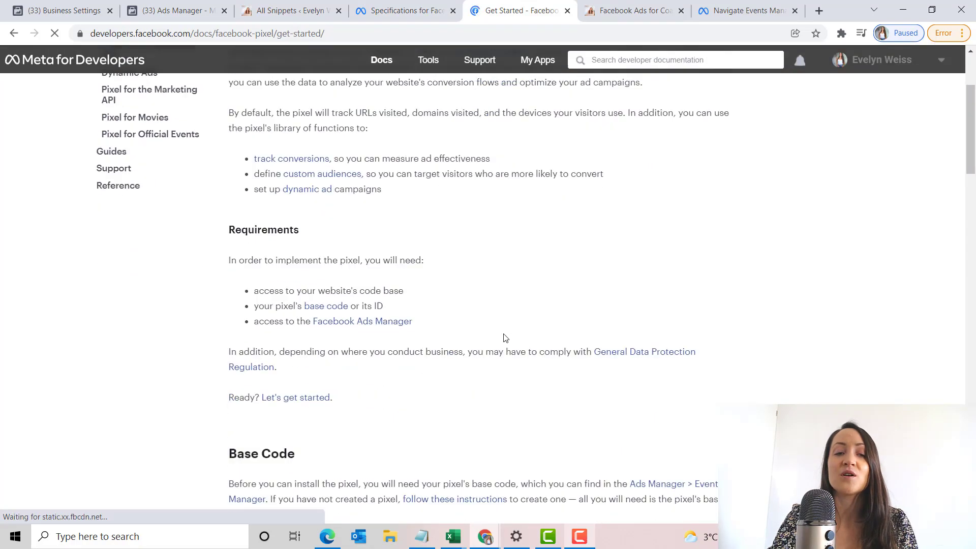
scroll(503, 338, "down", 3)
scroll(503, 338, "down", 2)
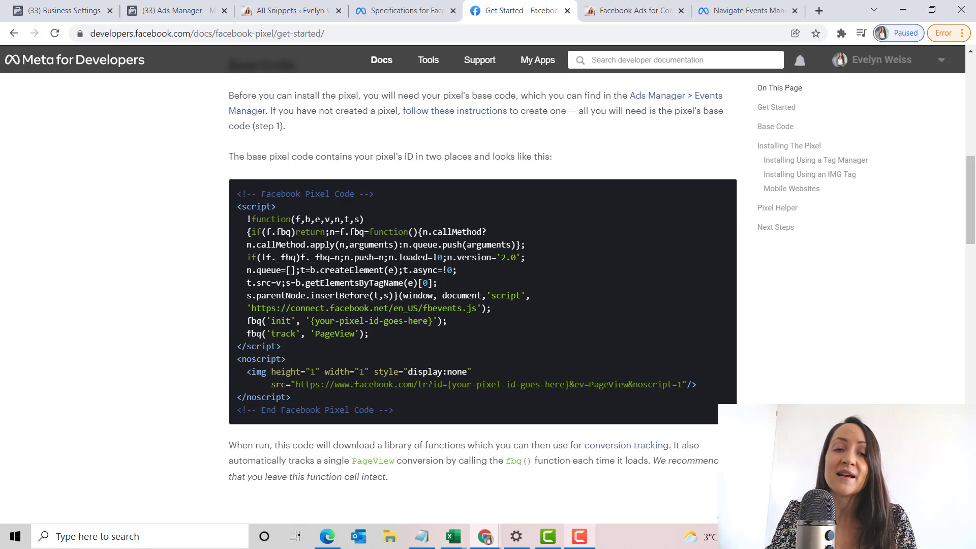
left_click_drag(310, 320, 432, 320)
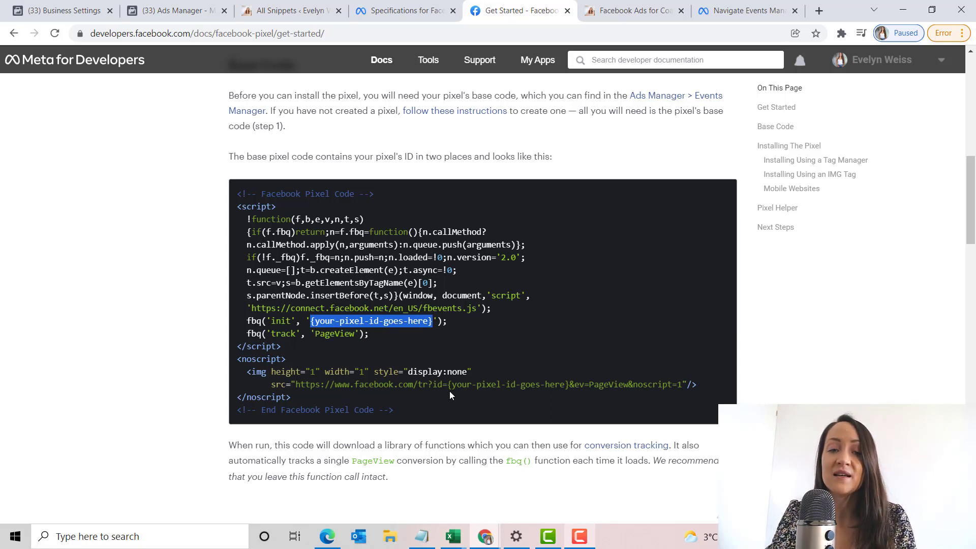
left_click_drag(448, 384, 564, 385)
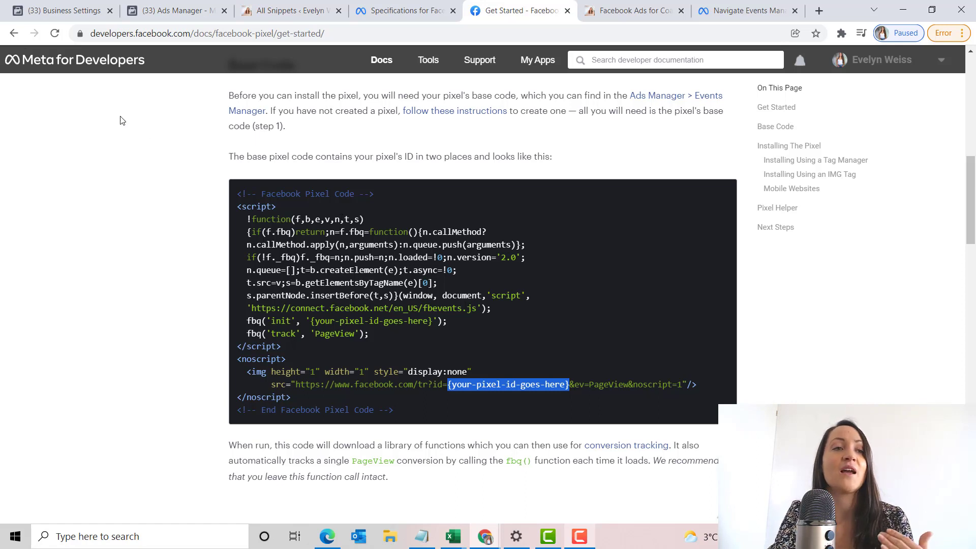
left_click(50, 11)
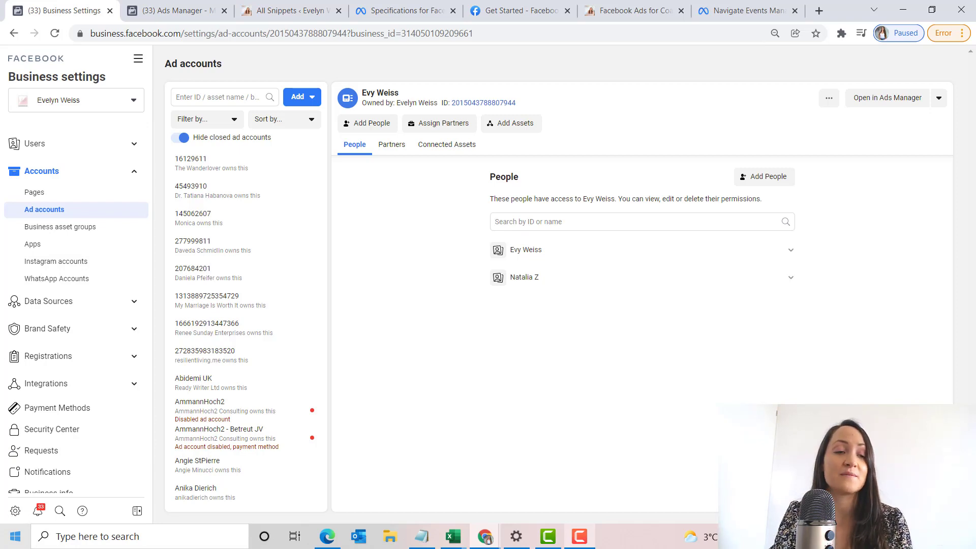
scroll(48, 369, "down", 1)
scroll(48, 369, "down", 1)
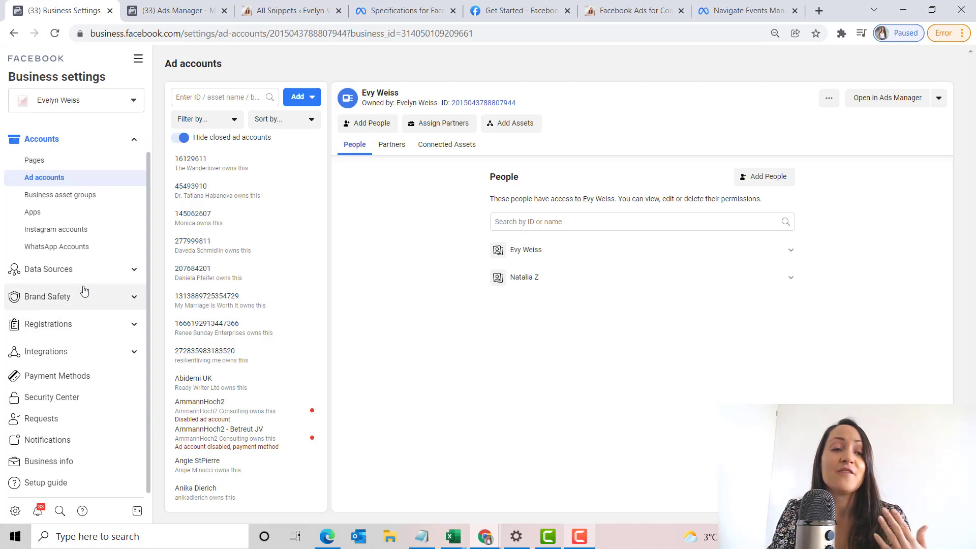
- Copy the F&A Pro New pixel ID from Data Sources > Pixels and paste it into Notepad
left_click(106, 278)
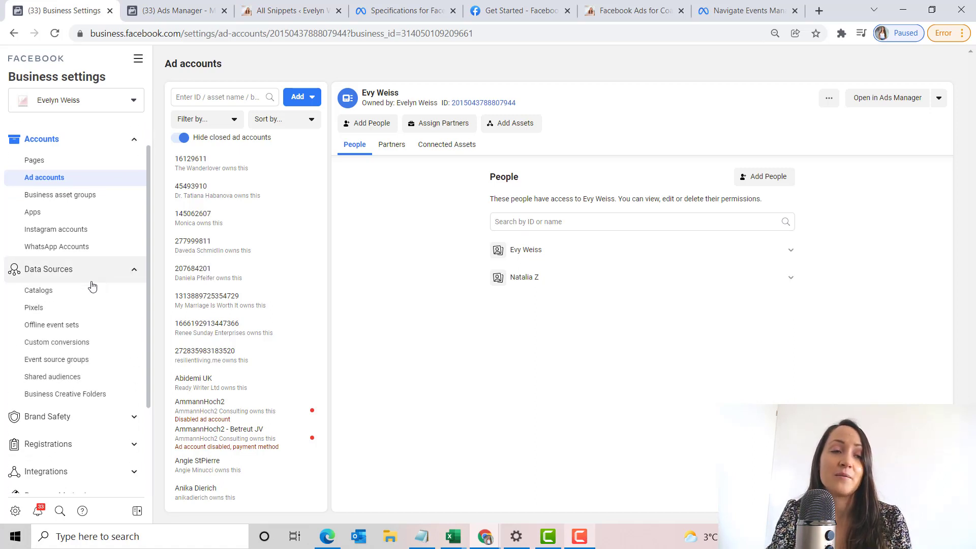
left_click(44, 308)
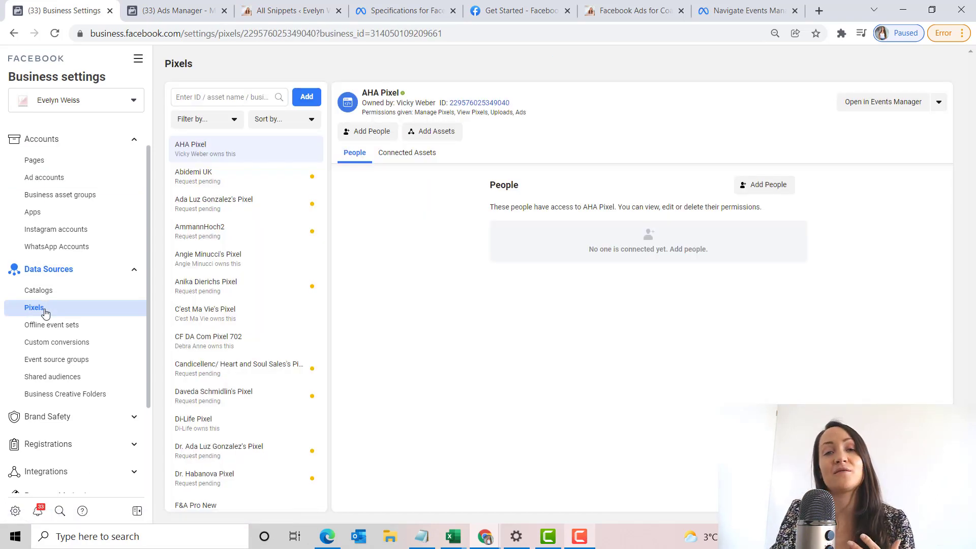
scroll(228, 356, "down", 3)
scroll(230, 359, "down", 2)
left_click(232, 356)
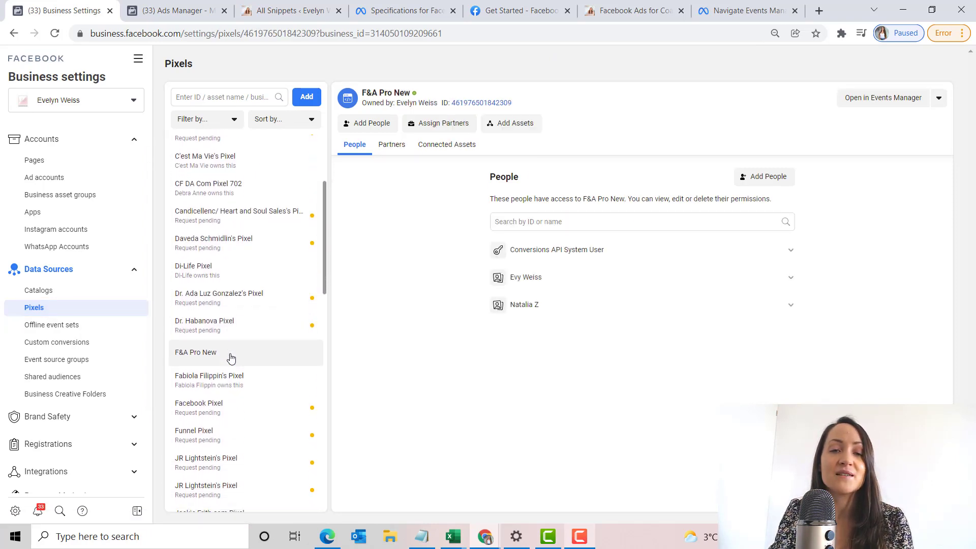
left_click(456, 104)
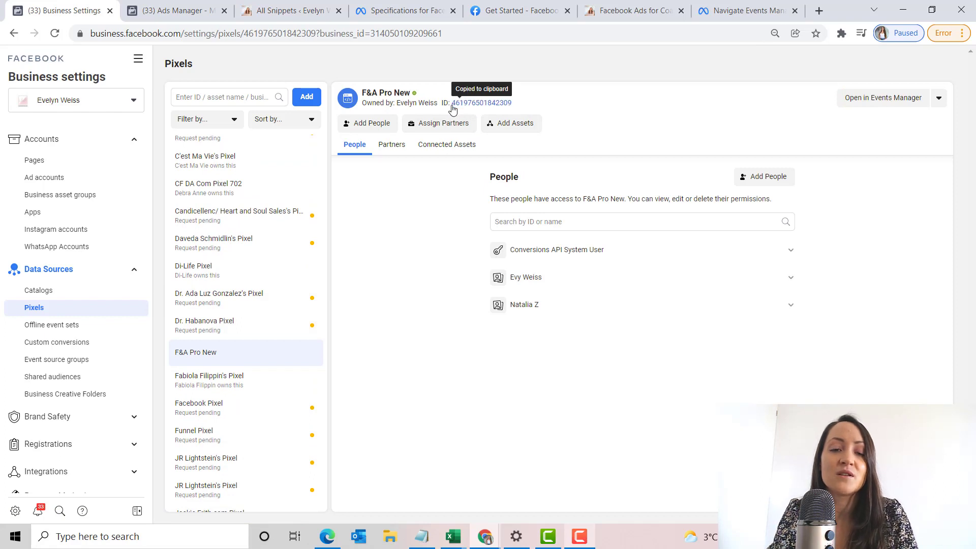
left_click(421, 536)
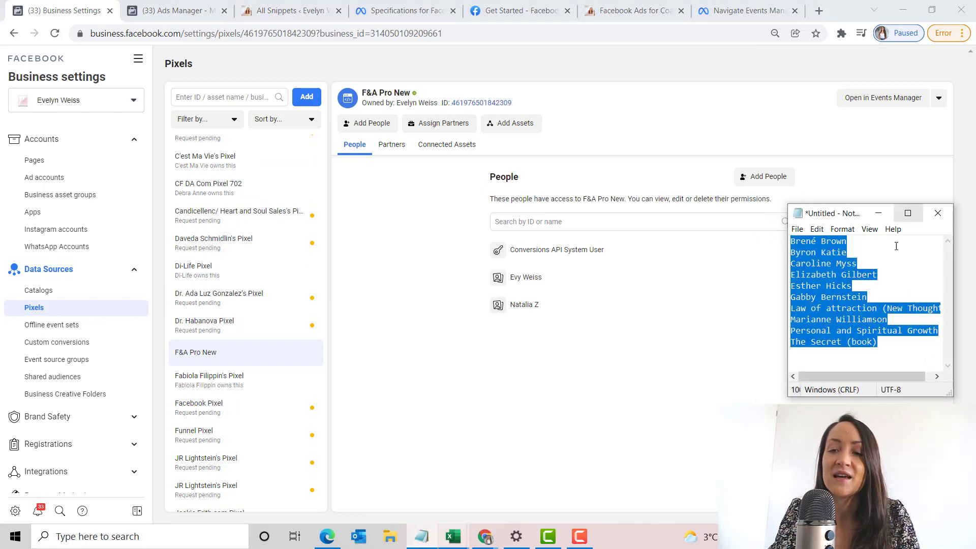
key("ctrl+v")
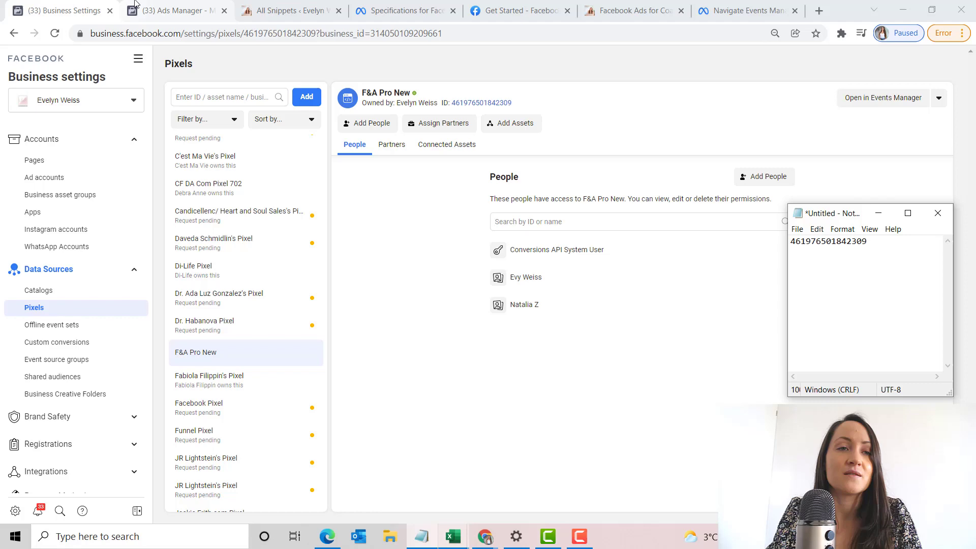
- Copy the pixel base code block from the Get Started page and bring Notepad up full screen
left_click(176, 11)
left_click(412, 11)
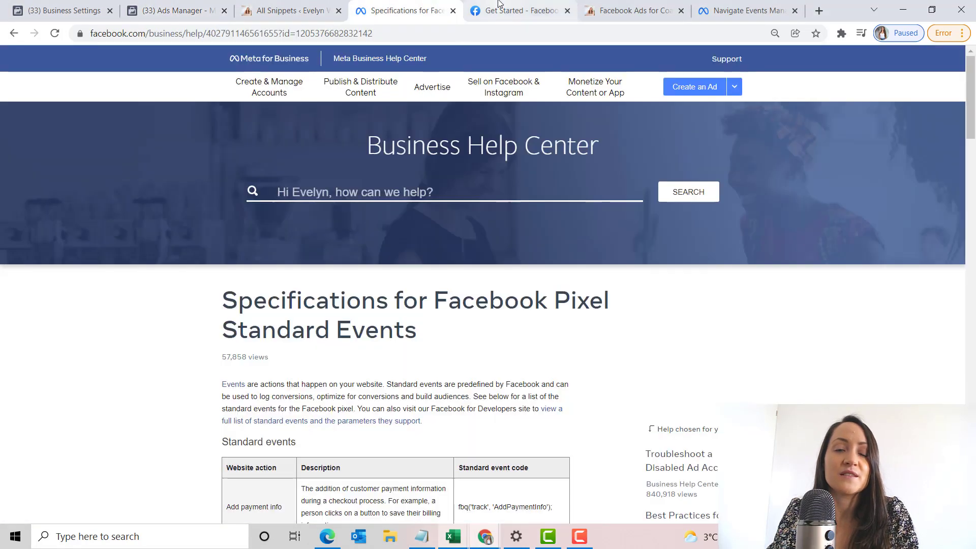
left_click(519, 11)
key("ctrl+a")
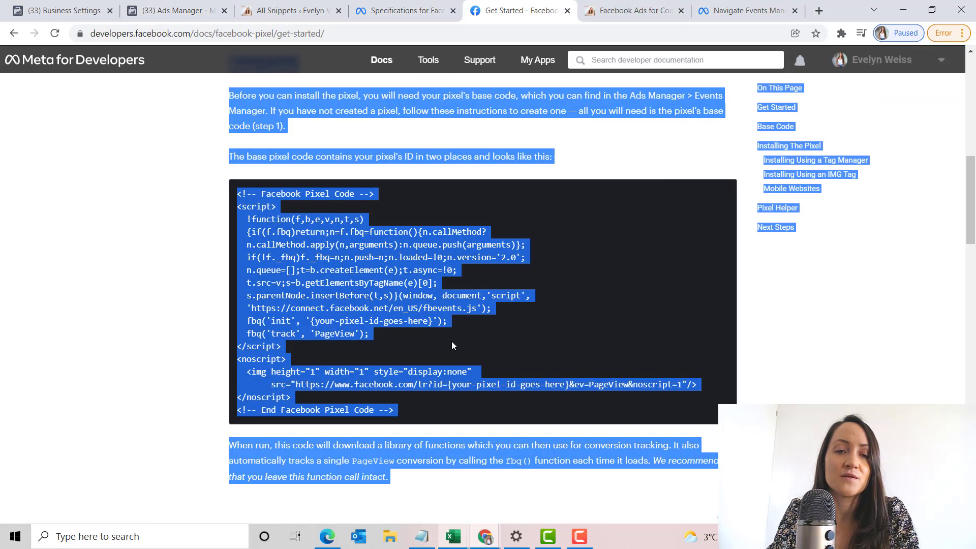
left_click(451, 342)
mouse_move(395, 410)
left_mouse_down()
mouse_move(252, 192)
mouse_move(245, 207)
mouse_move(420, 405)
left_mouse_up()
key("ctrl+c")
left_click(237, 189)
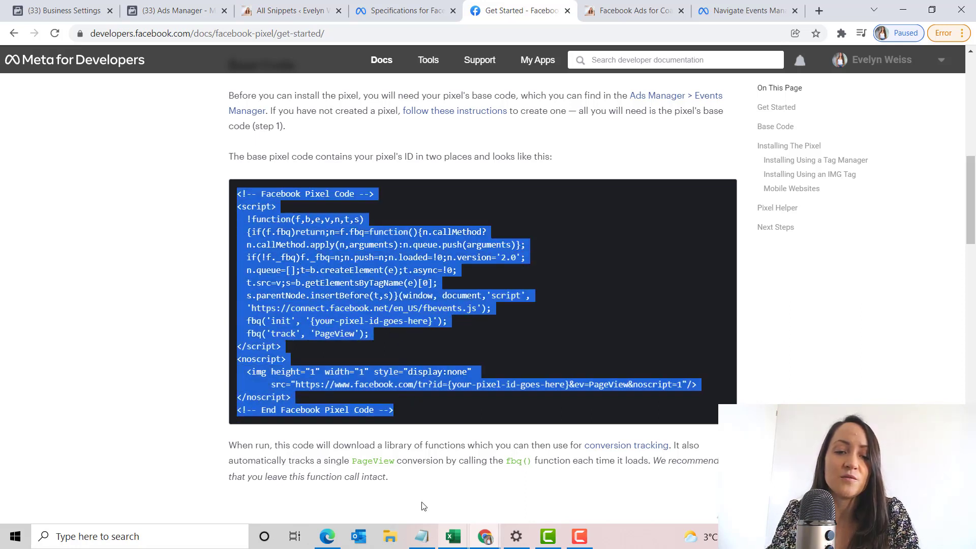
left_click(421, 537)
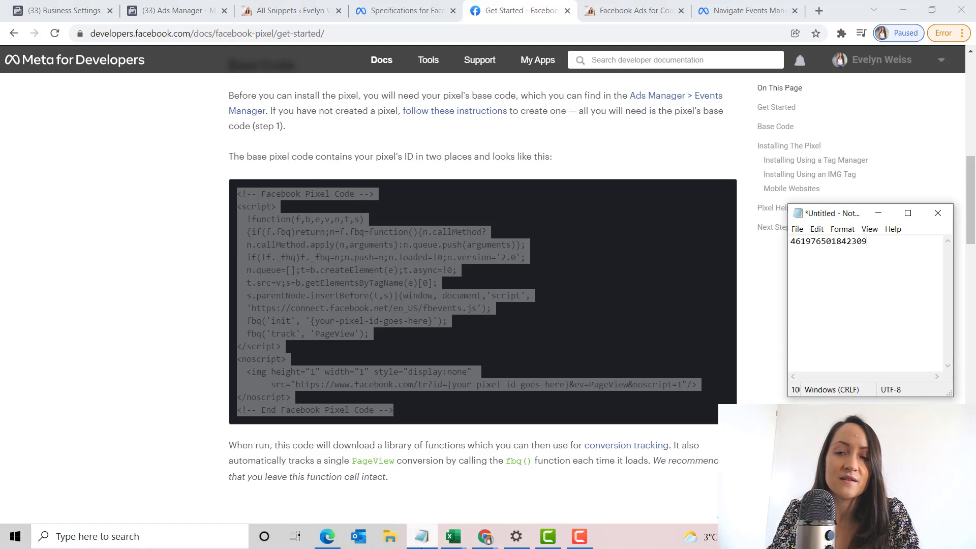
left_click(903, 214)
- Paste the base code under the pixel ID, then move the ID into the init-line placeholder
key("Return")
key("Return")
key("ctrl+v")
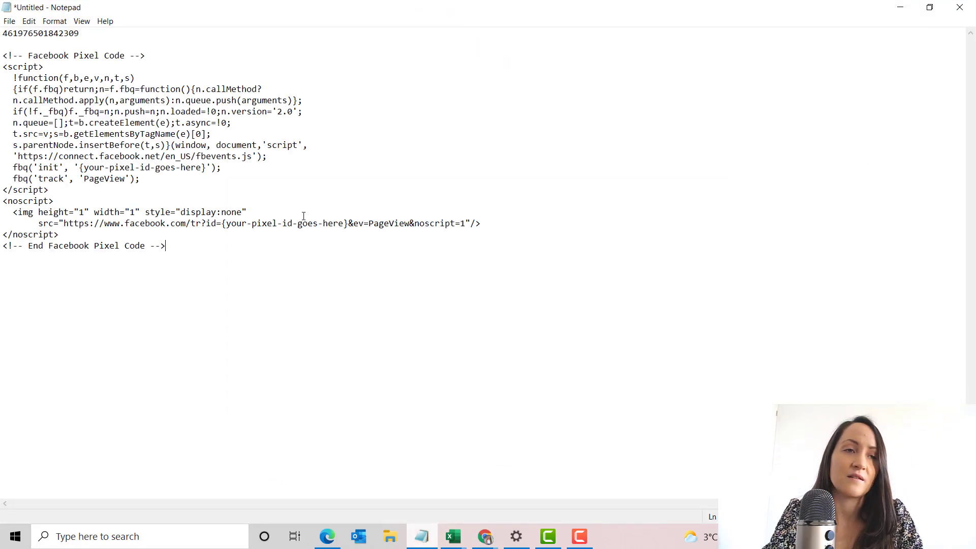
left_click_drag(80, 33, 1, 33)
key("ctrl+x")
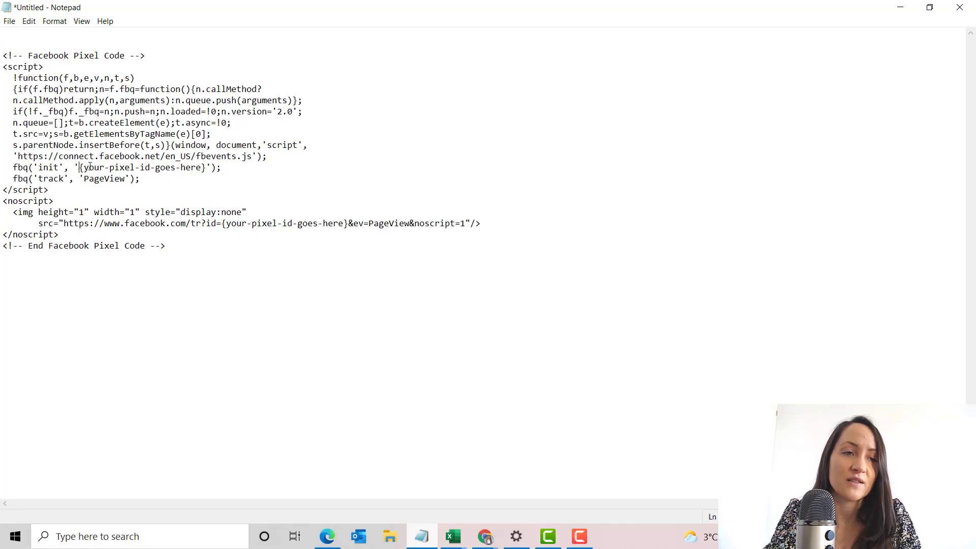
left_click_drag(79, 167, 210, 168)
key("ctrl+v")
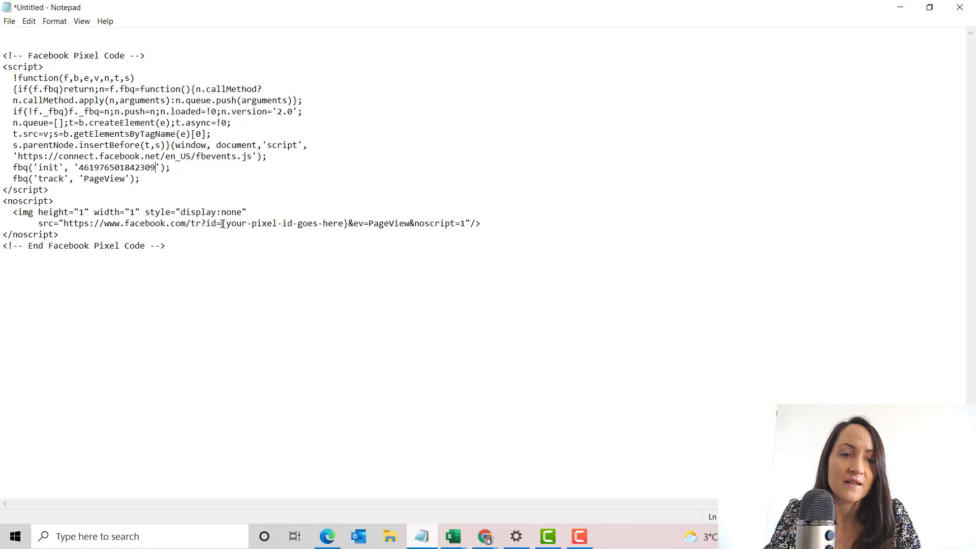
left_click_drag(221, 224, 349, 223)
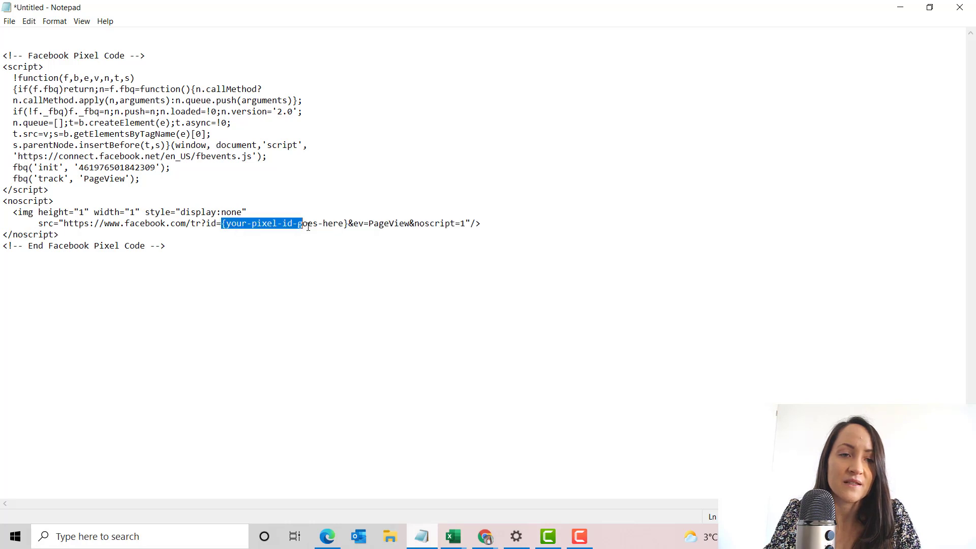
left_click(350, 224)
left_click_drag(350, 223, 225, 224)
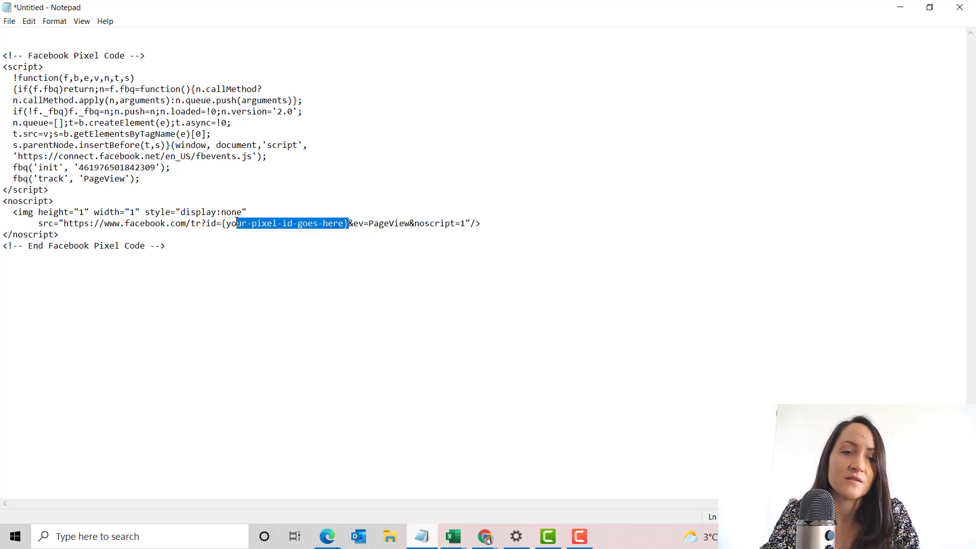
key("ctrl+v")
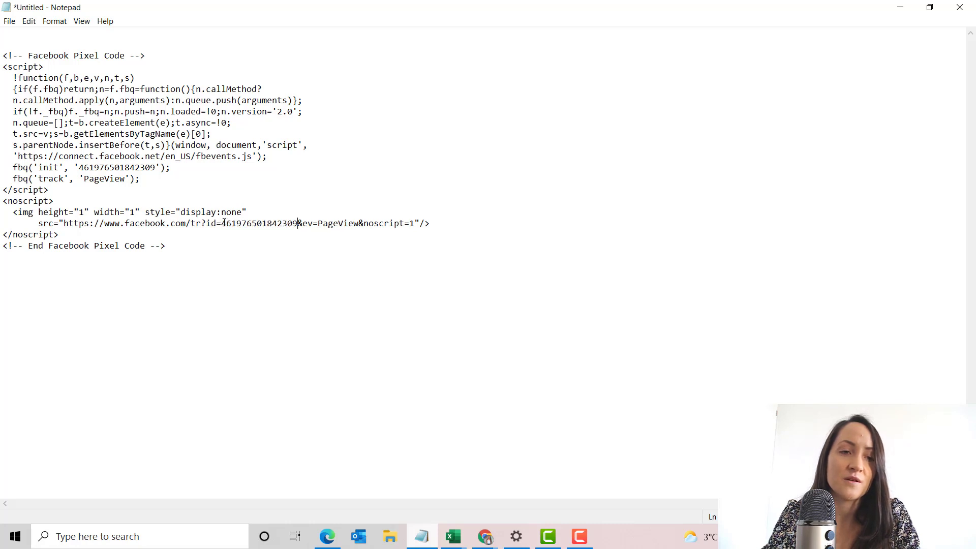
key("ctrl+a")
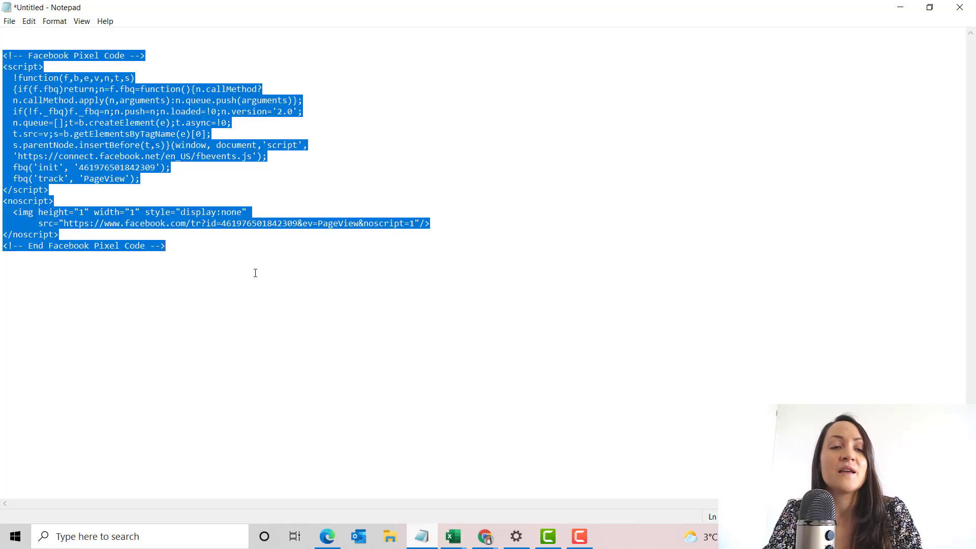
mouse_move(485, 536)
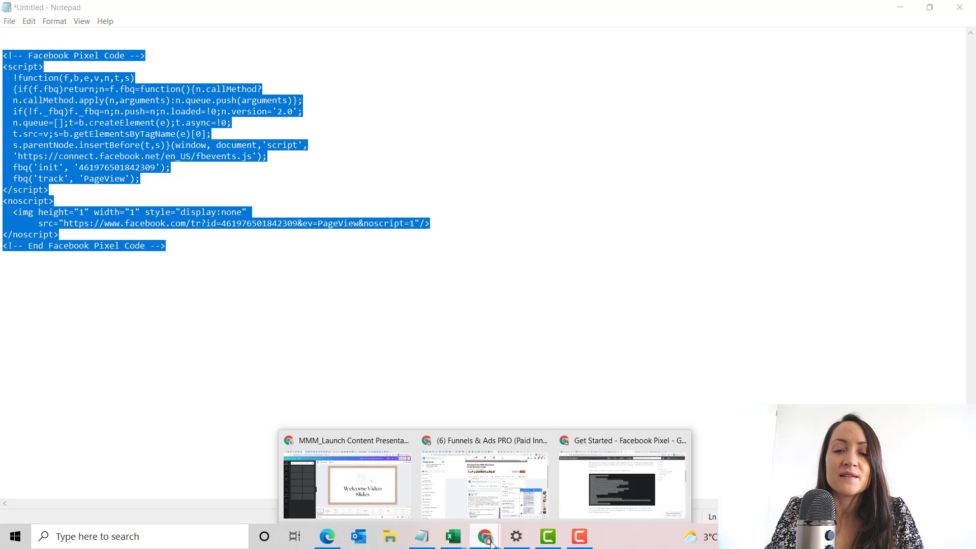
- Open the F&A Pro New pixel's website-connection setup, try a website URL, then dismiss it
left_click(621, 473)
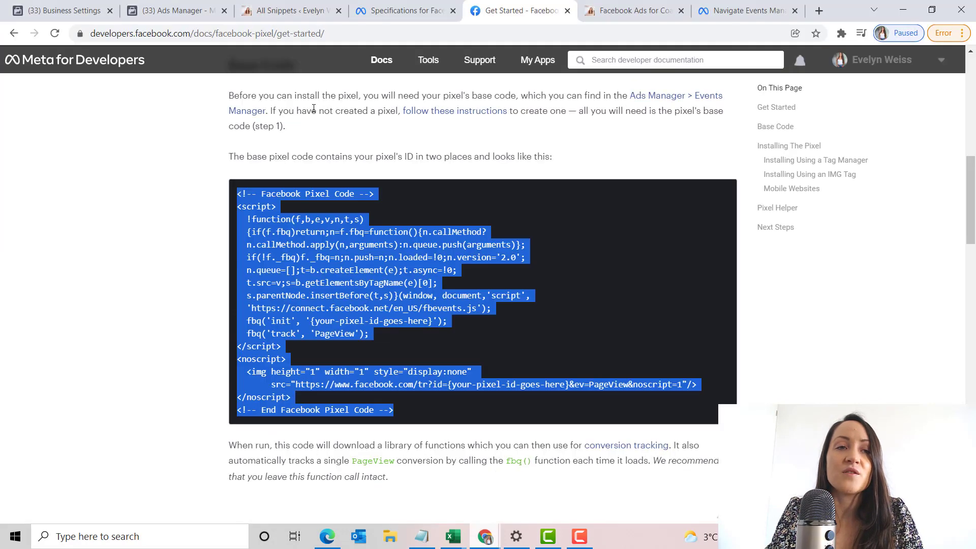
left_click(80, 9)
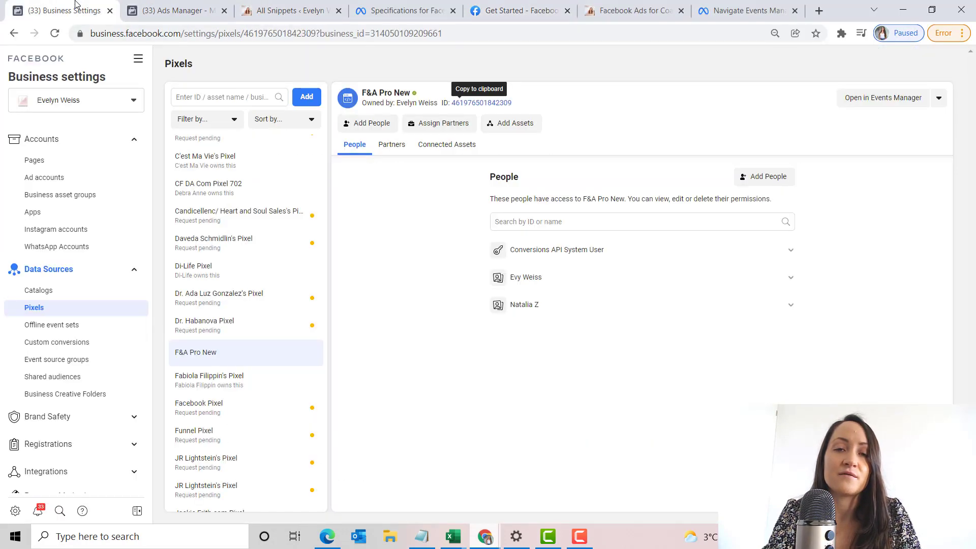
left_click(305, 97)
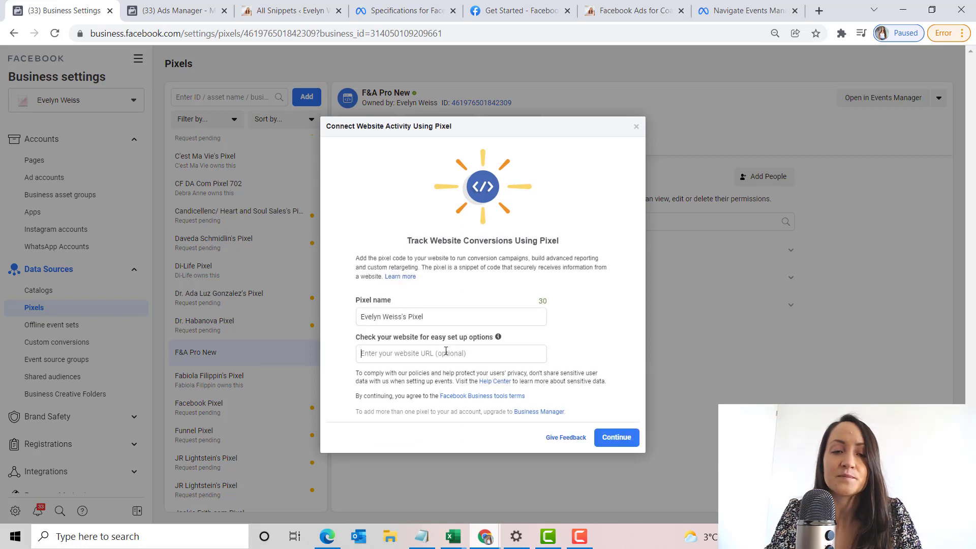
left_click(446, 352)
type("www.test")
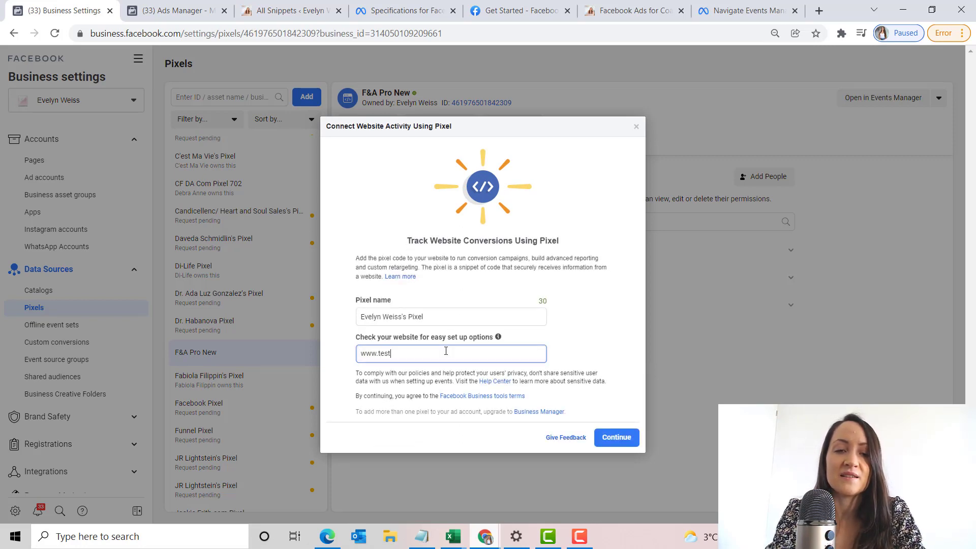
key("BackSpace")
type(".com")
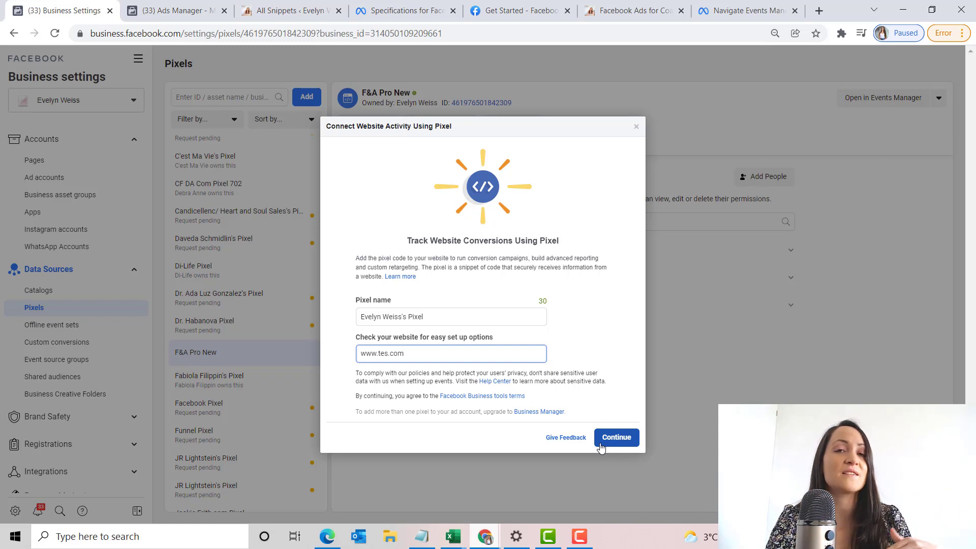
left_click(638, 127)
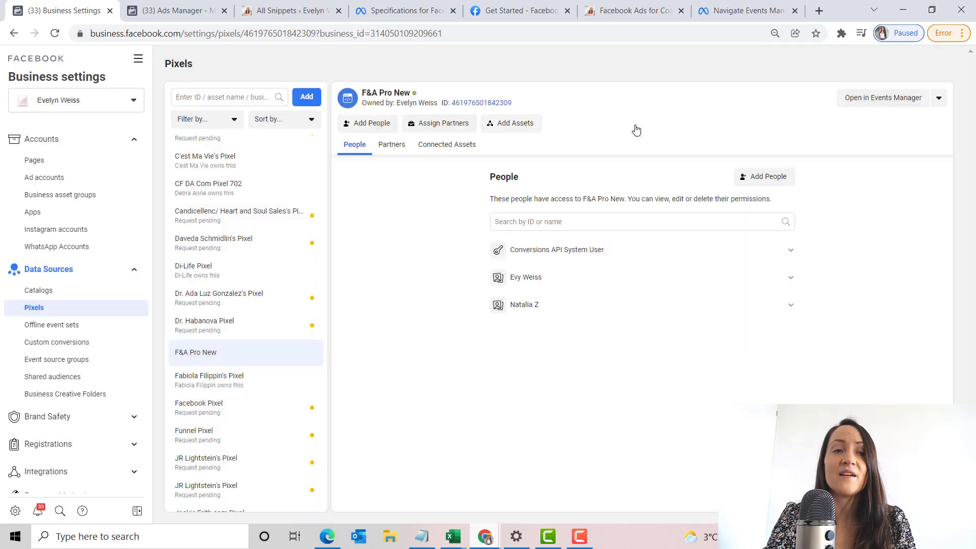
left_click(309, 7)
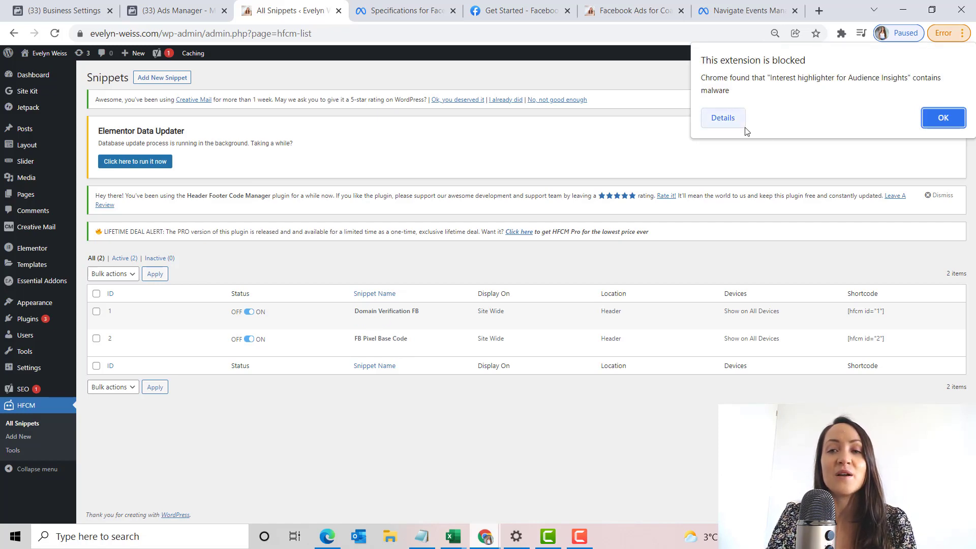
- Check the blocked-extension details, return to the All Snippets tab, and begin a new snippet
left_click(725, 118)
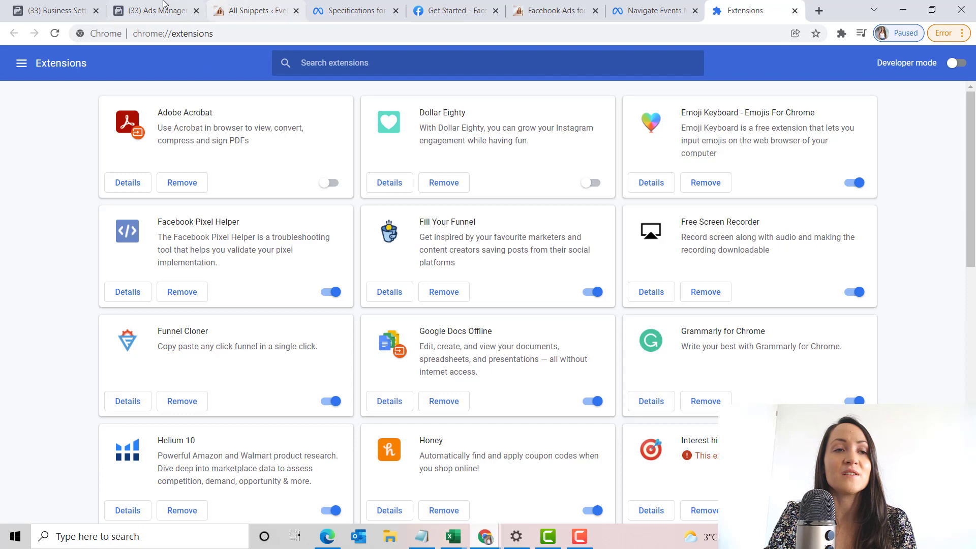
left_click(172, 11)
left_click(252, 11)
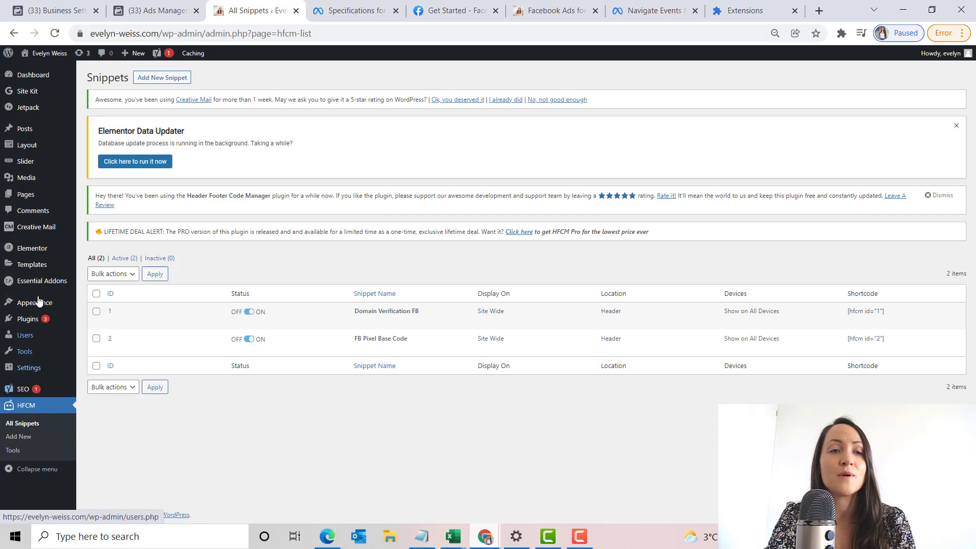
left_click(166, 80)
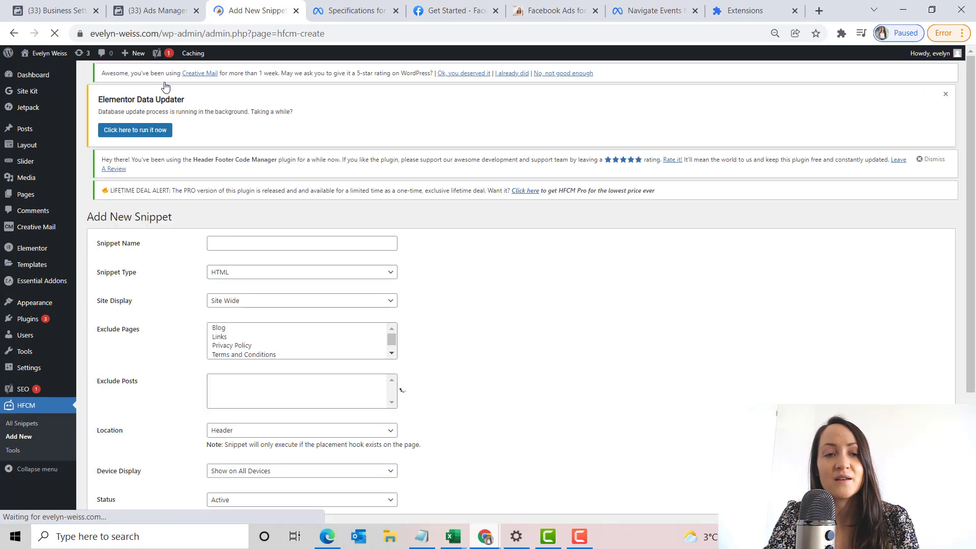
- Name the snippet FB Pixel Base Code, keep Site Wide and Header, paste the pixel code, and save
left_click(284, 262)
type("FB ")
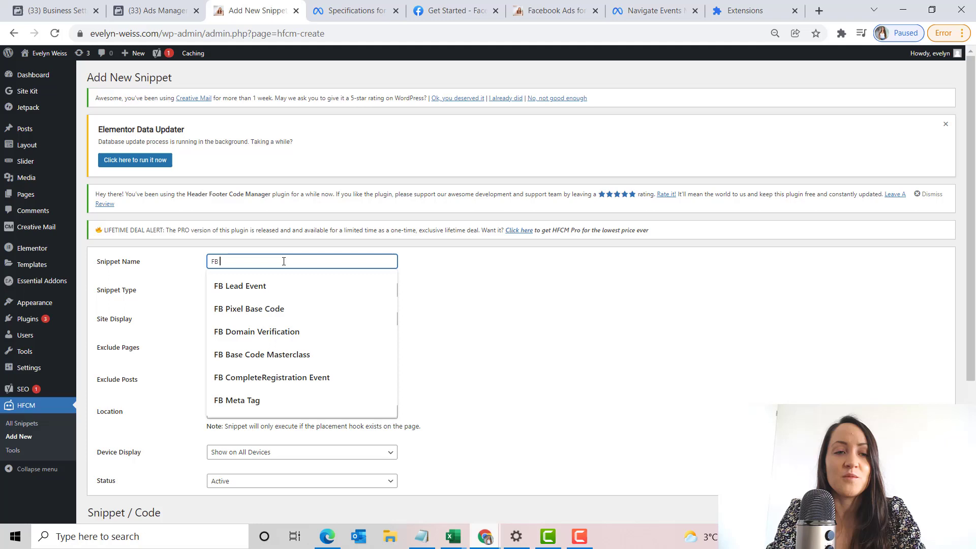
type("Pi")
key("Down")
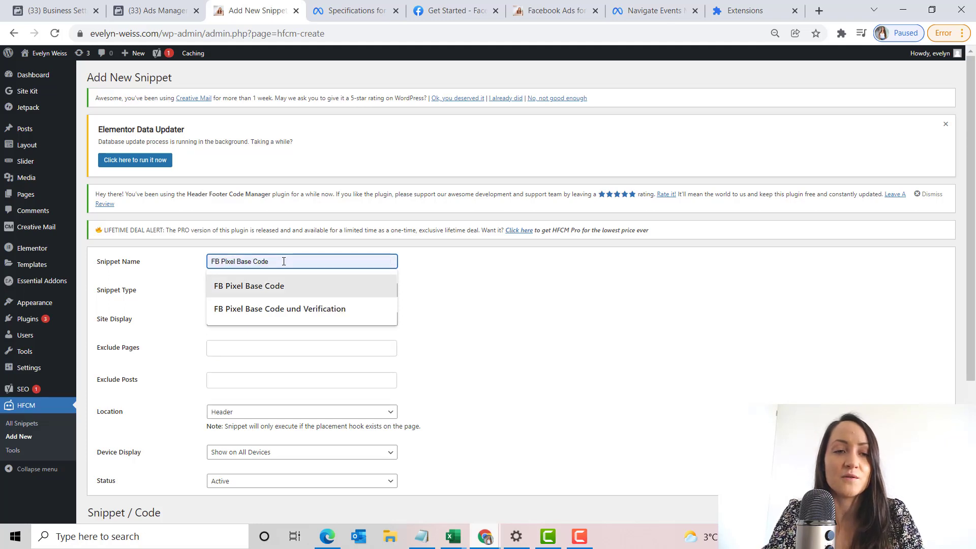
left_click(287, 285)
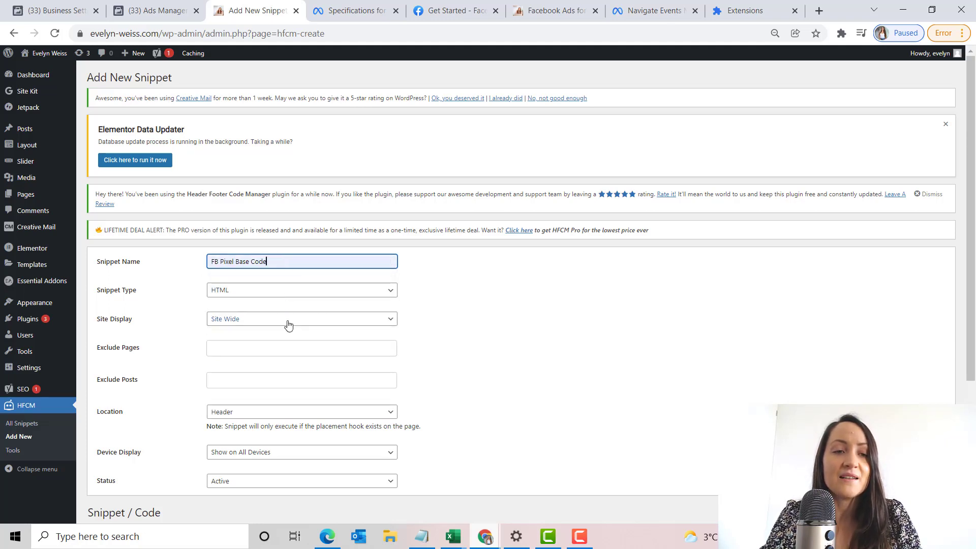
scroll(288, 326, "down", 1)
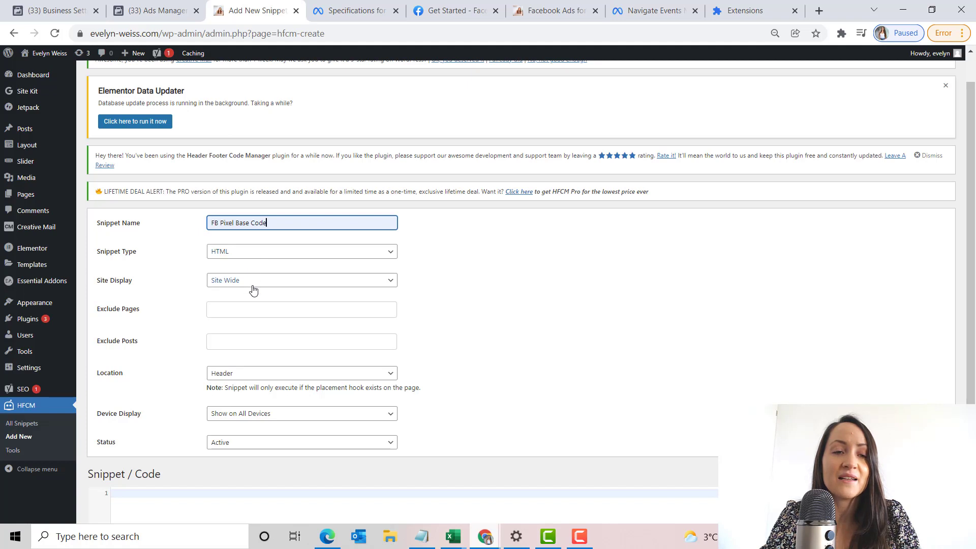
left_click(253, 283)
scroll(252, 289, "down", 2)
scroll(229, 343, "down", 2)
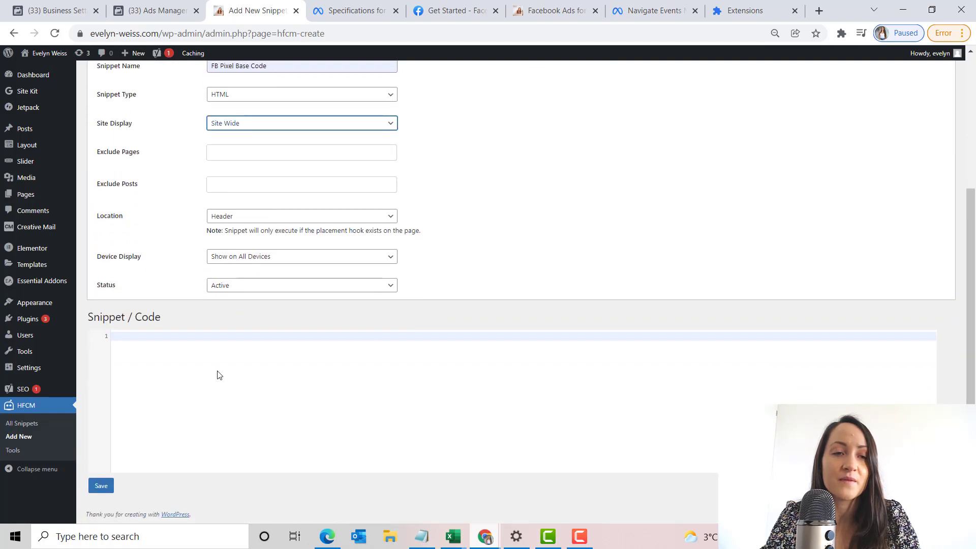
left_click(217, 376)
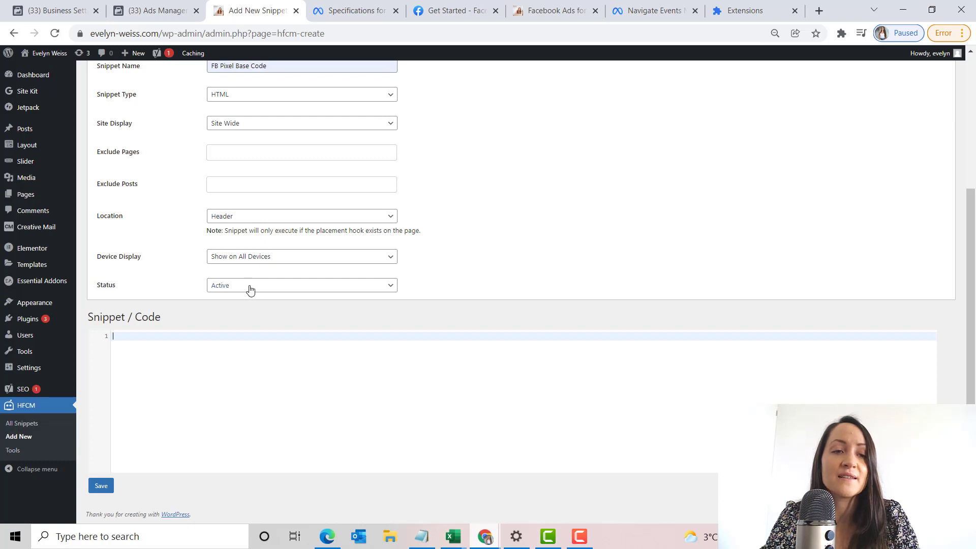
key("ctrl+v")
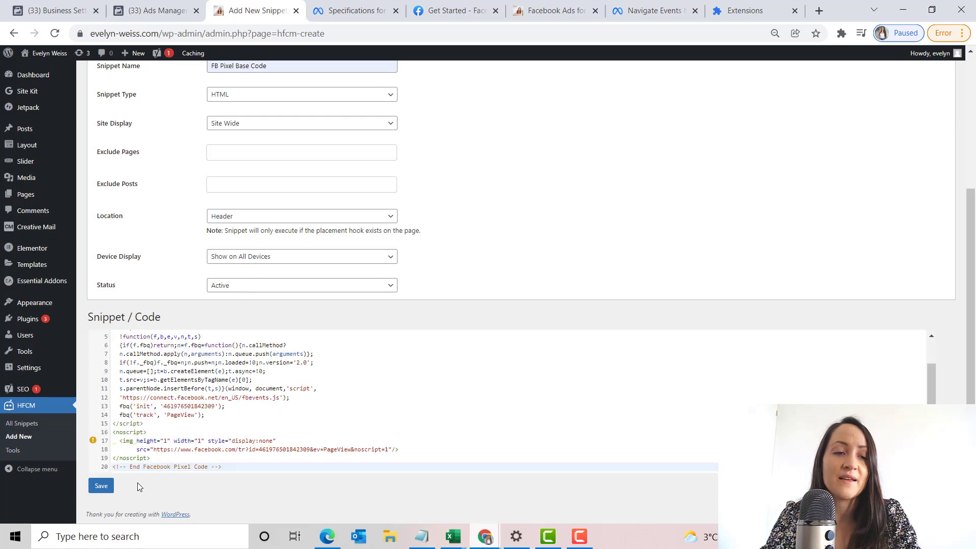
left_click(101, 488)
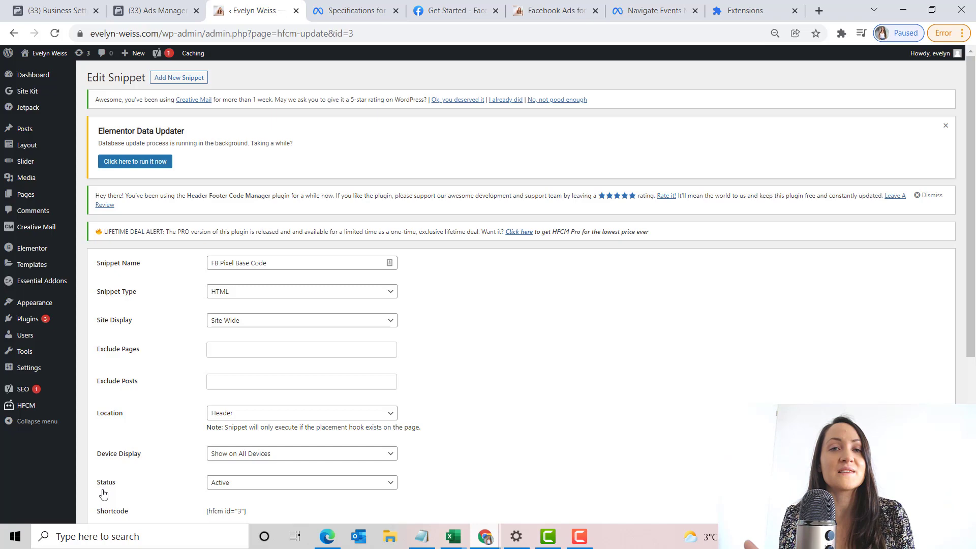
scroll(104, 494, "down", 1)
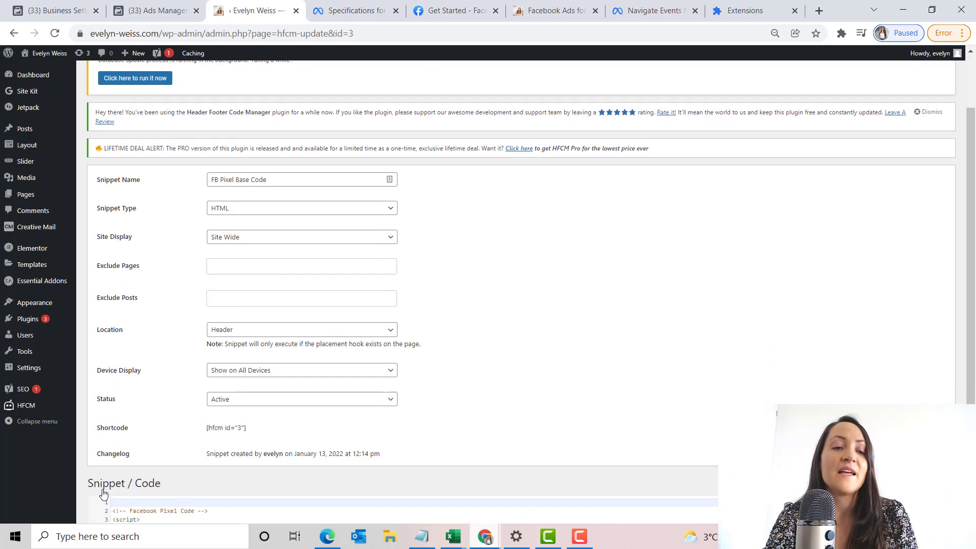
scroll(105, 494, "down", 2)
- Update the FB Pixel Base Code snippet and return to the All Snippets list
left_click(104, 495)
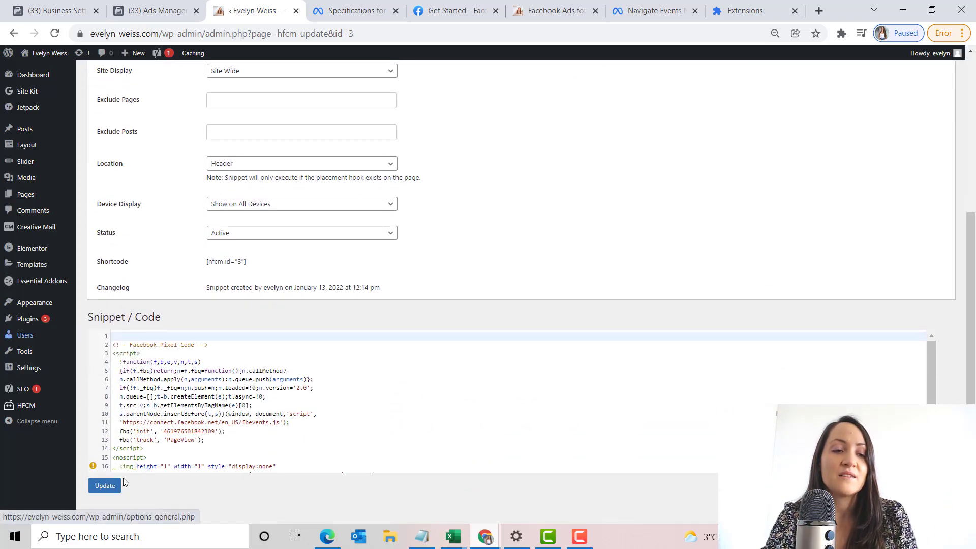
scroll(200, 346, "up", 2)
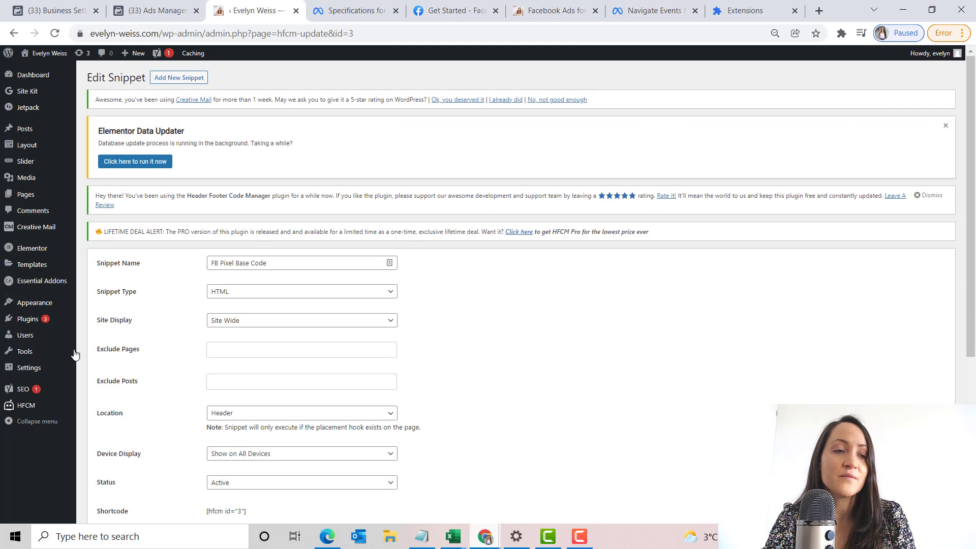
left_click(33, 409)
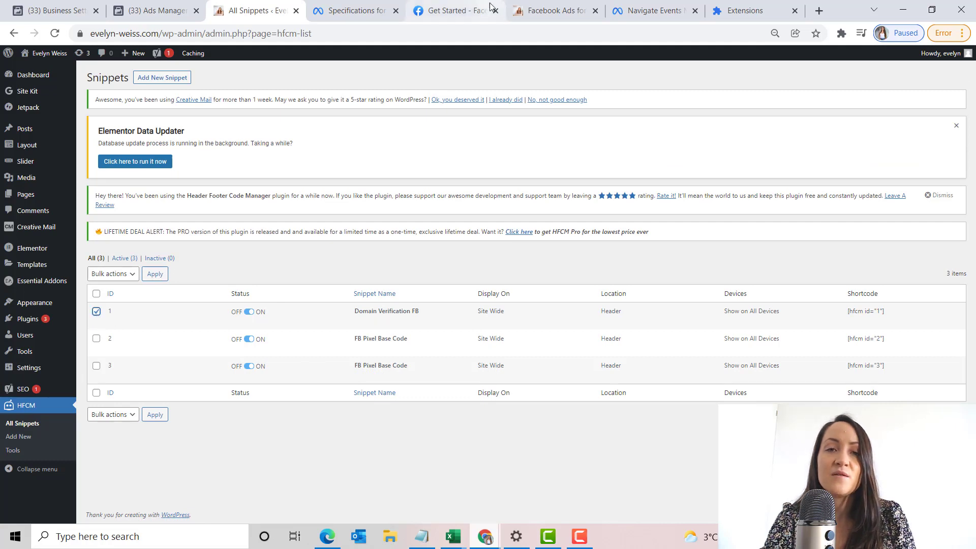
- Search Google for 'facebook pixel helper' and open its Chrome Web Store page
left_click(509, 8)
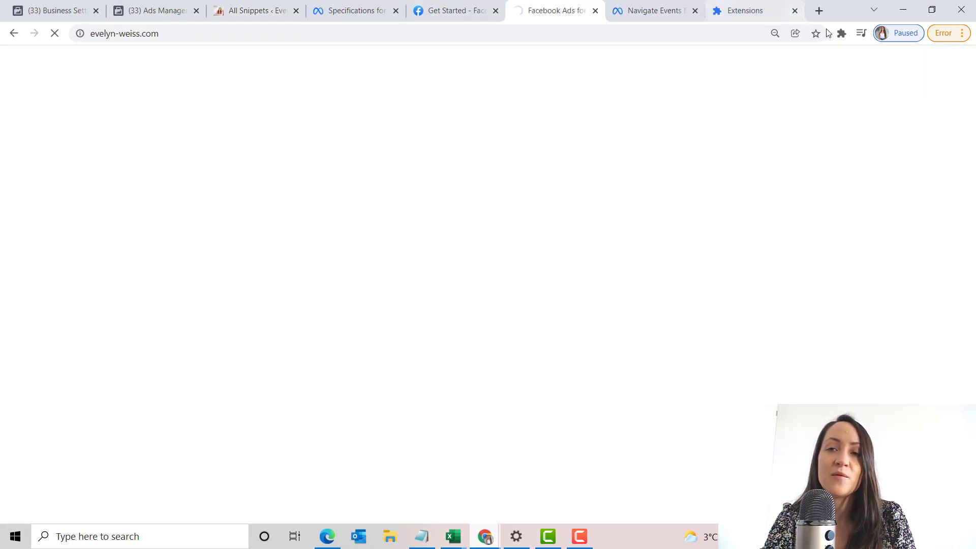
left_click(841, 32)
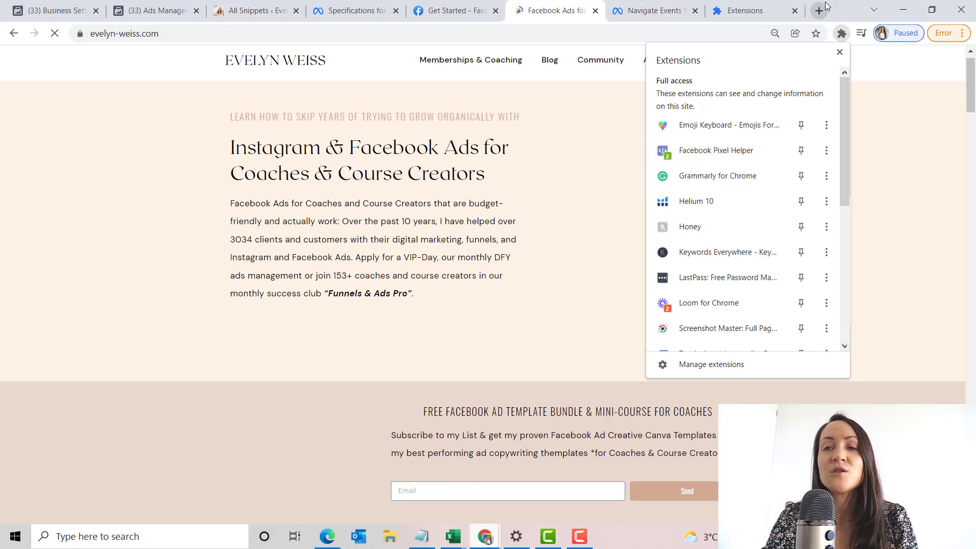
left_click(826, 6)
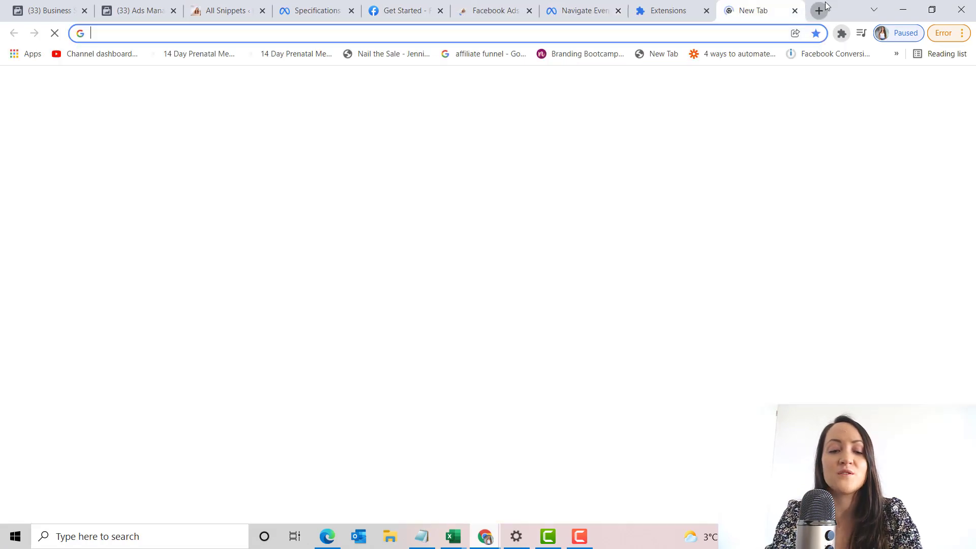
type("faceb")
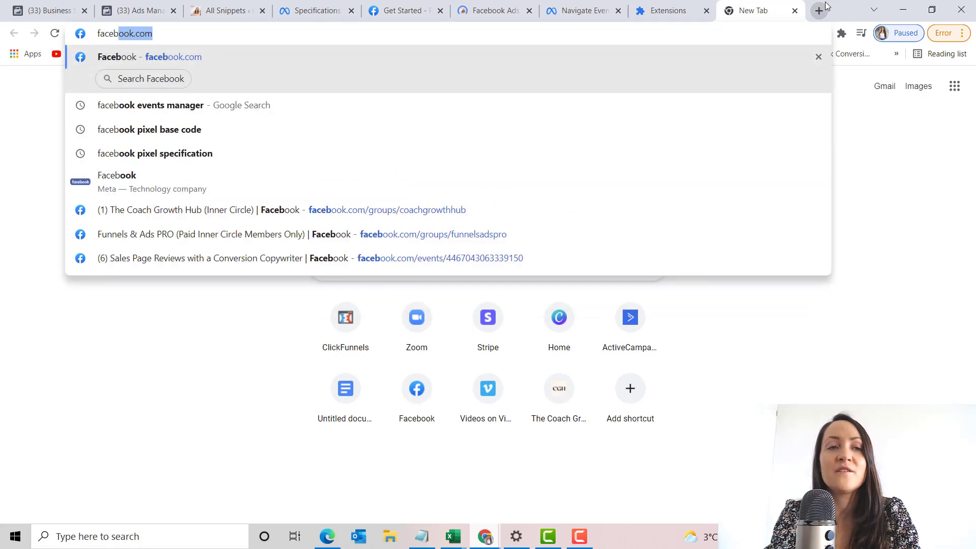
type("ook pixel ")
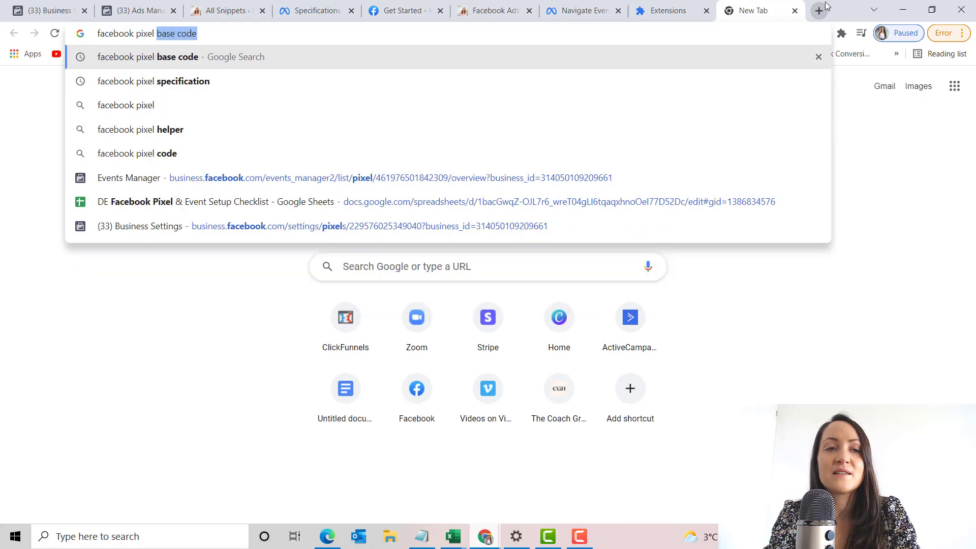
type("helper")
key("Return")
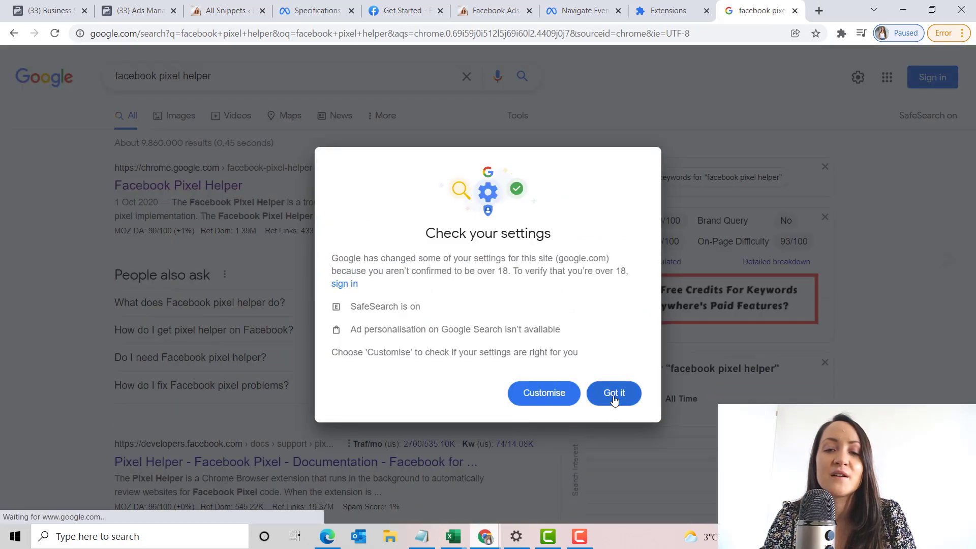
left_click(615, 393)
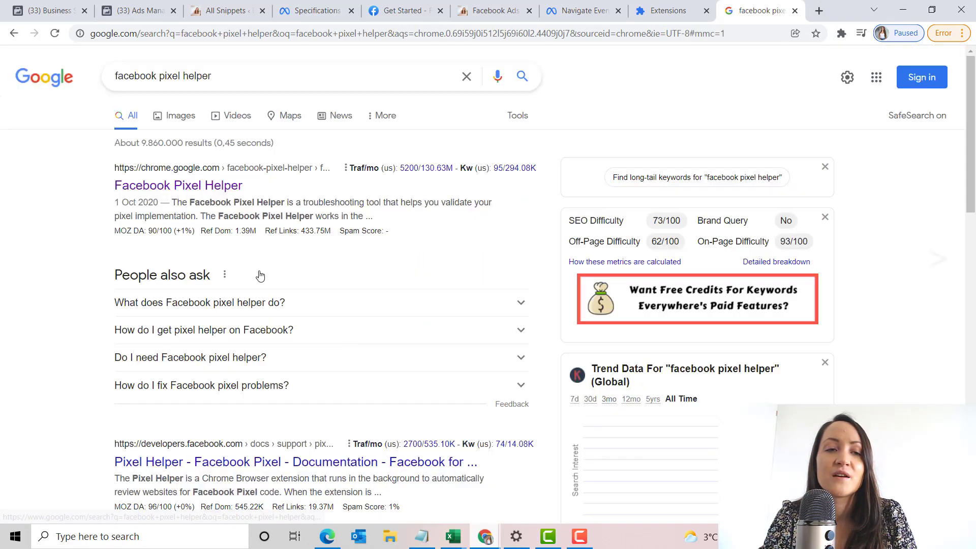
left_click(214, 187)
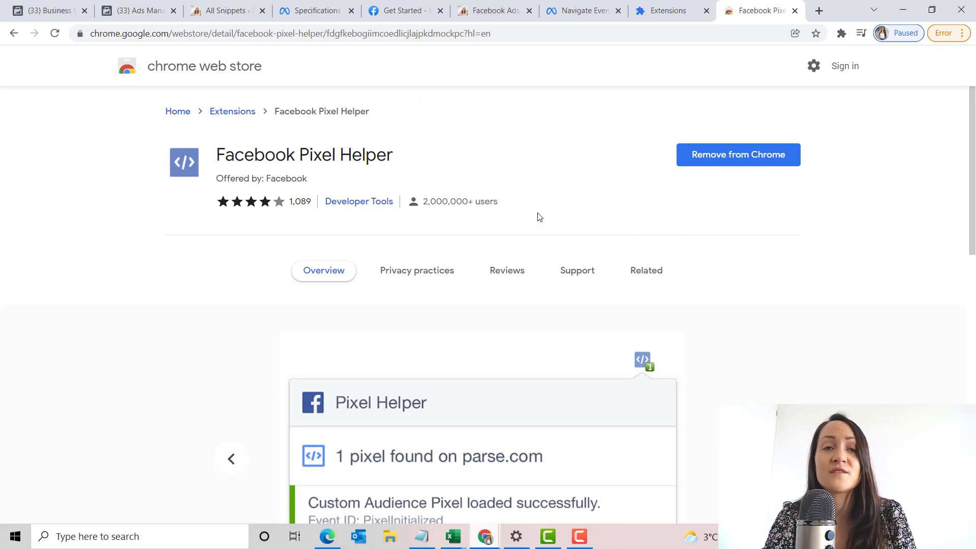
- Run Facebook Pixel Helper on the live evelyn-weiss.com homepage
left_click(227, 11)
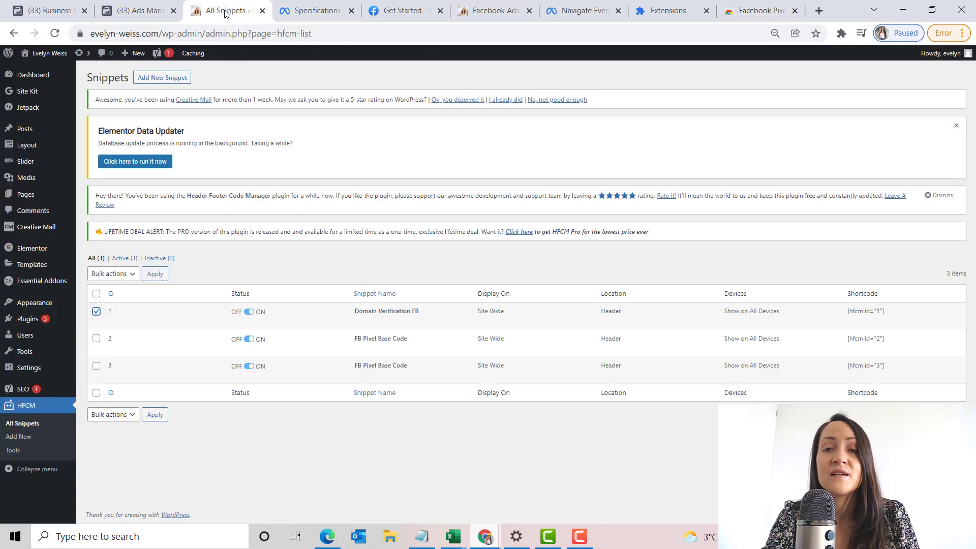
left_click(497, 11)
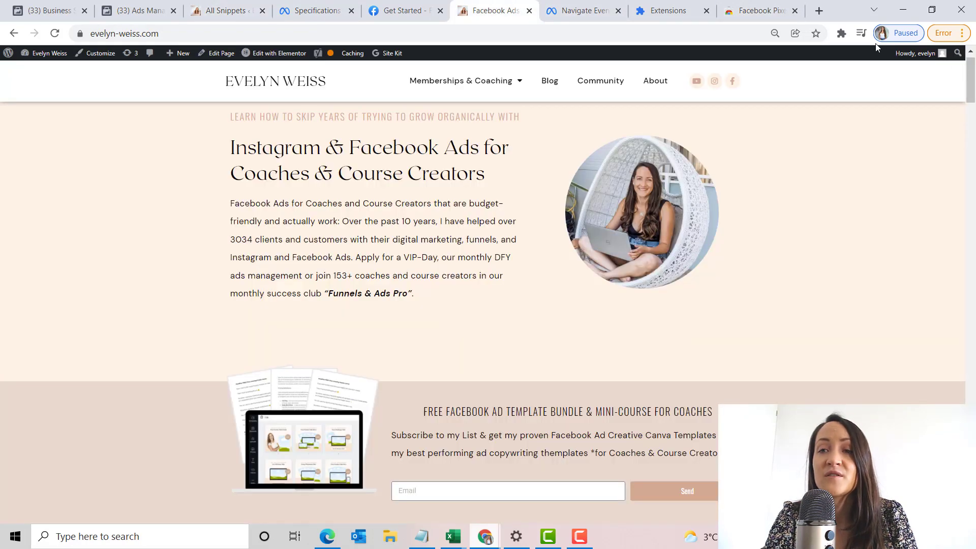
left_click(842, 32)
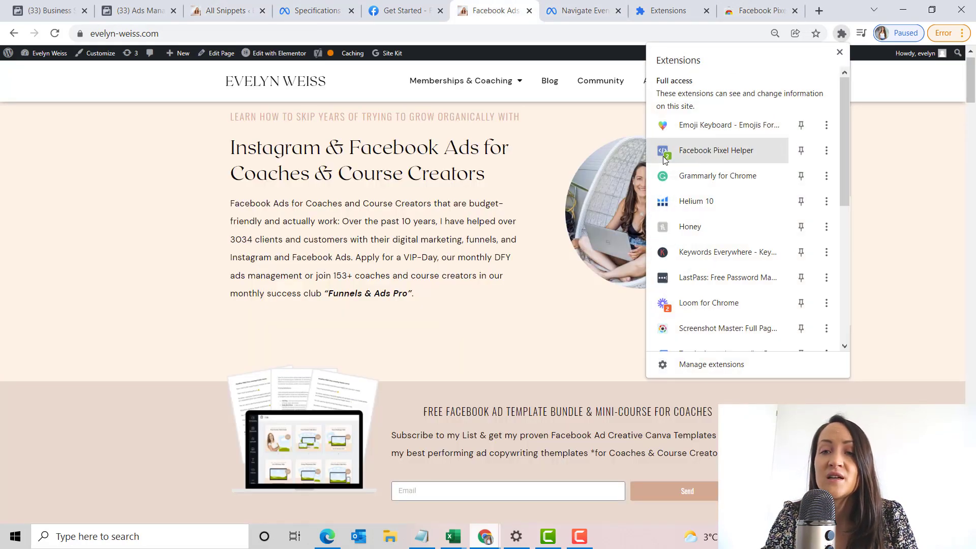
left_click(696, 153)
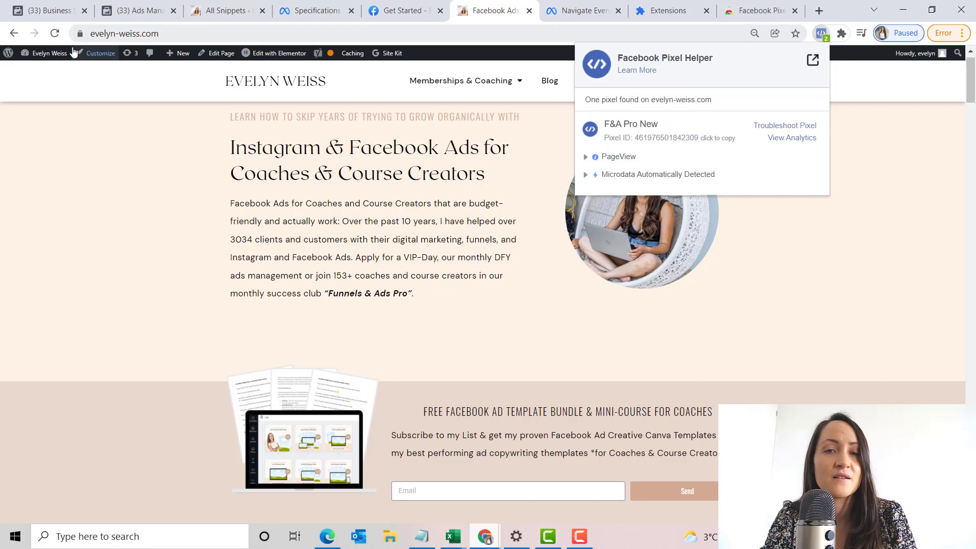
- Reload the homepage and rerun Pixel Helper, confirming pixel F&A Pro New fires PageView
left_click(55, 33)
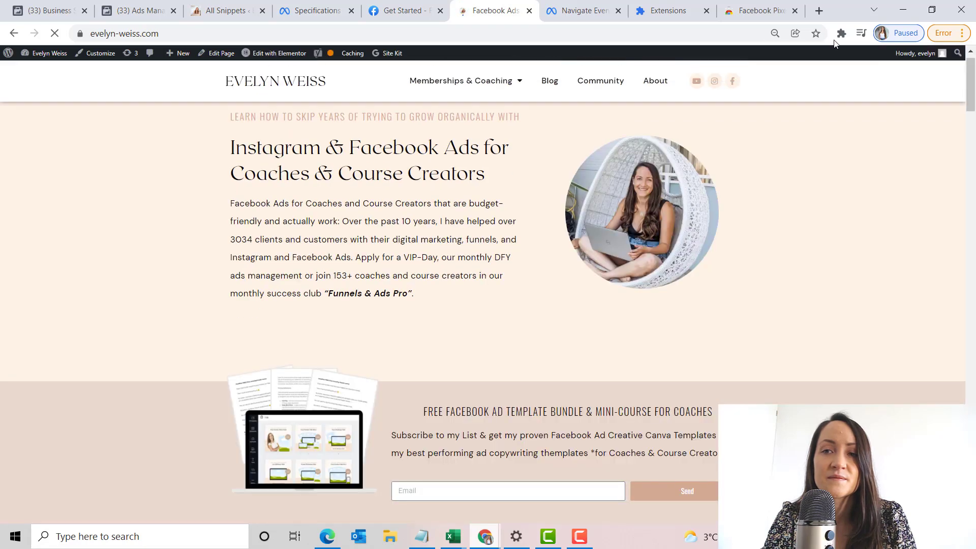
left_click(841, 32)
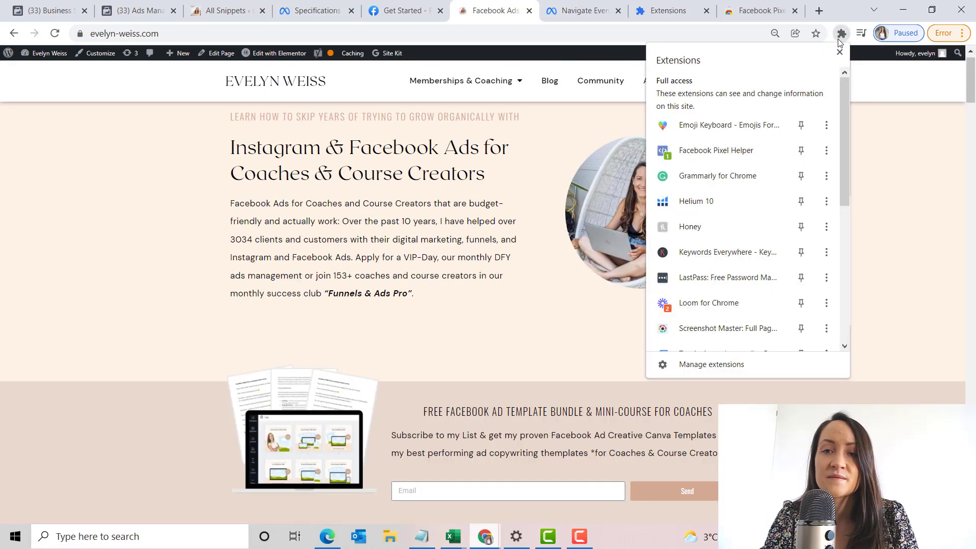
left_click(755, 149)
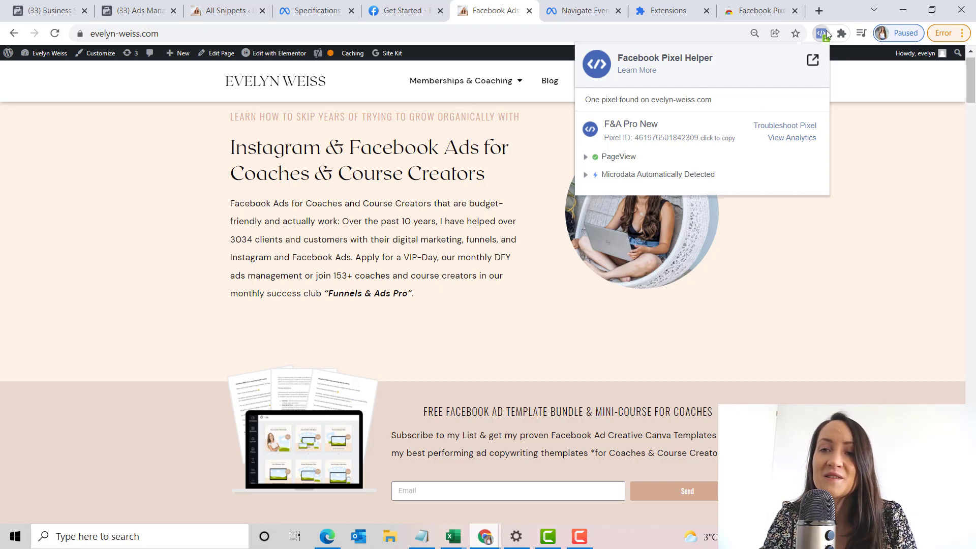
- Apply the Remove bulk action to the checked Domain Verification FB snippet
left_click(146, 10)
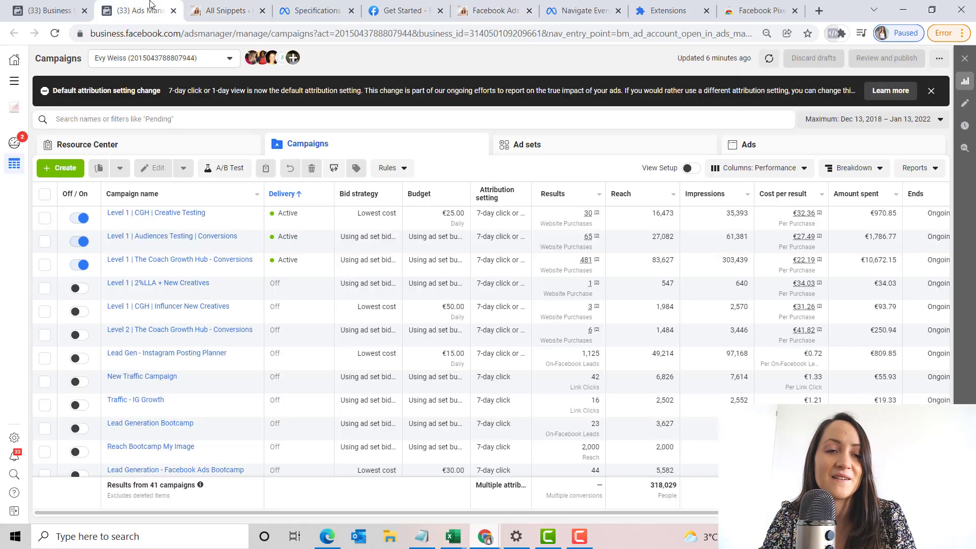
left_click(222, 9)
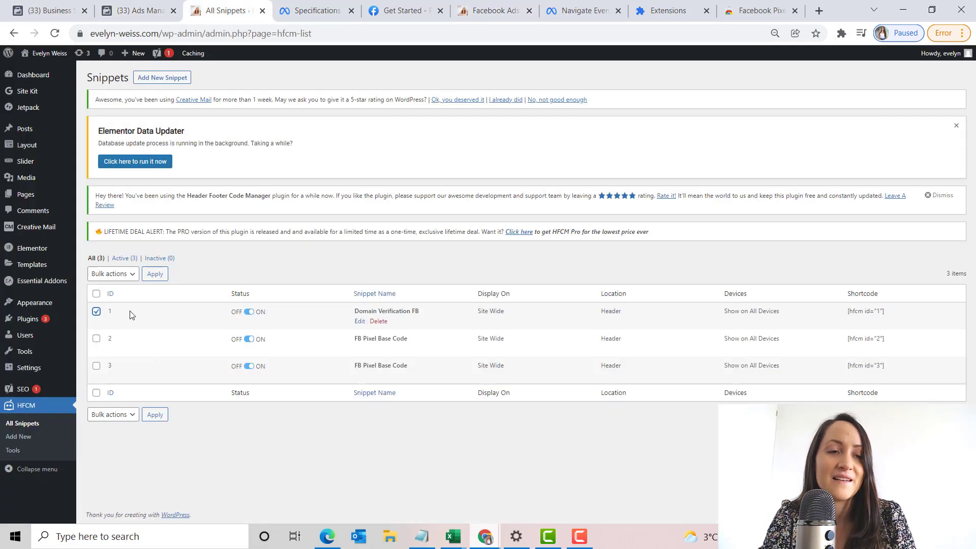
left_click(126, 421)
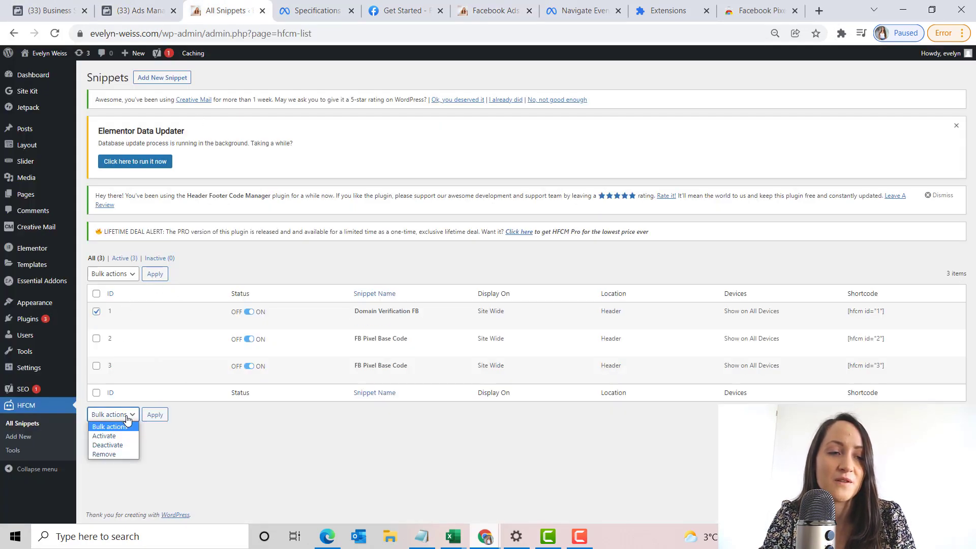
left_click(118, 452)
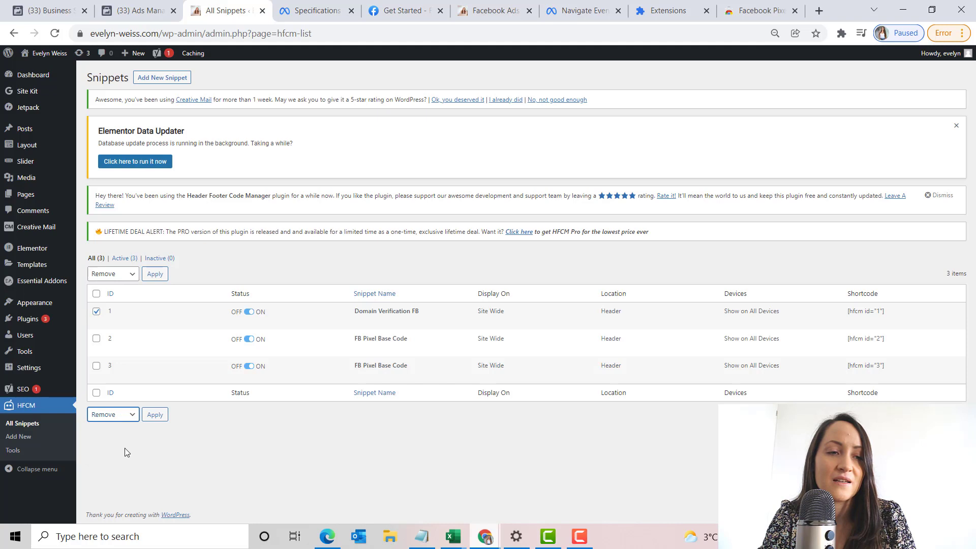
left_click(159, 424)
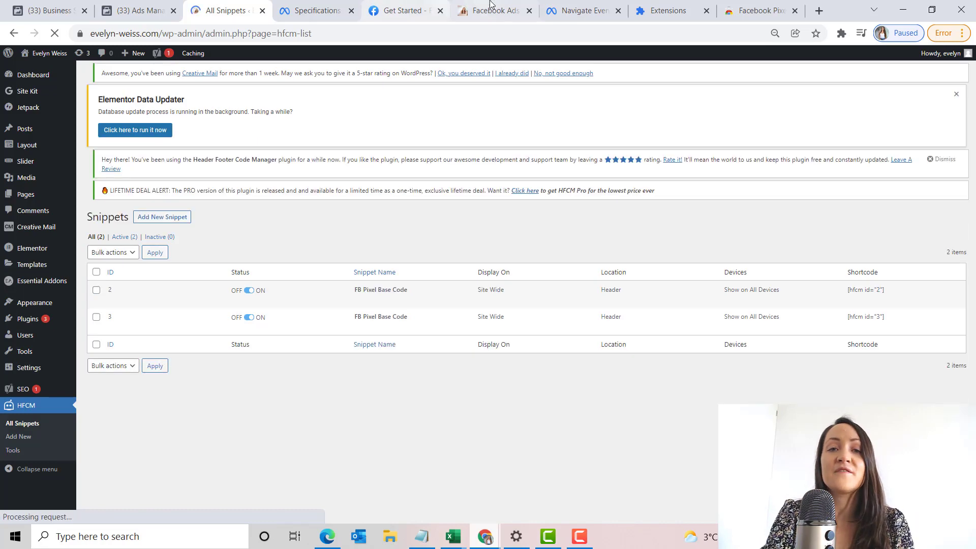
- Rerun Pixel Helper on the live homepage, review its single PageView event, and close it
left_click(492, 10)
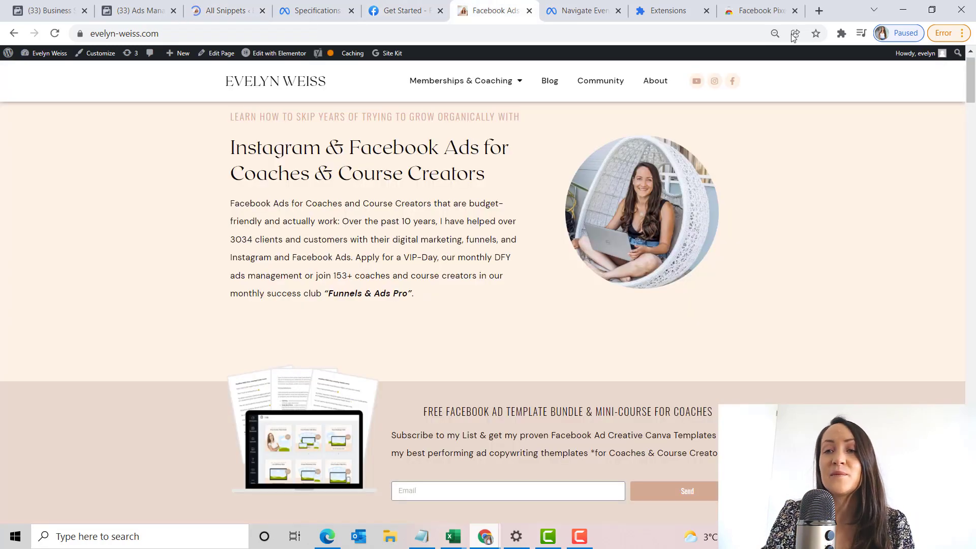
left_click(840, 36)
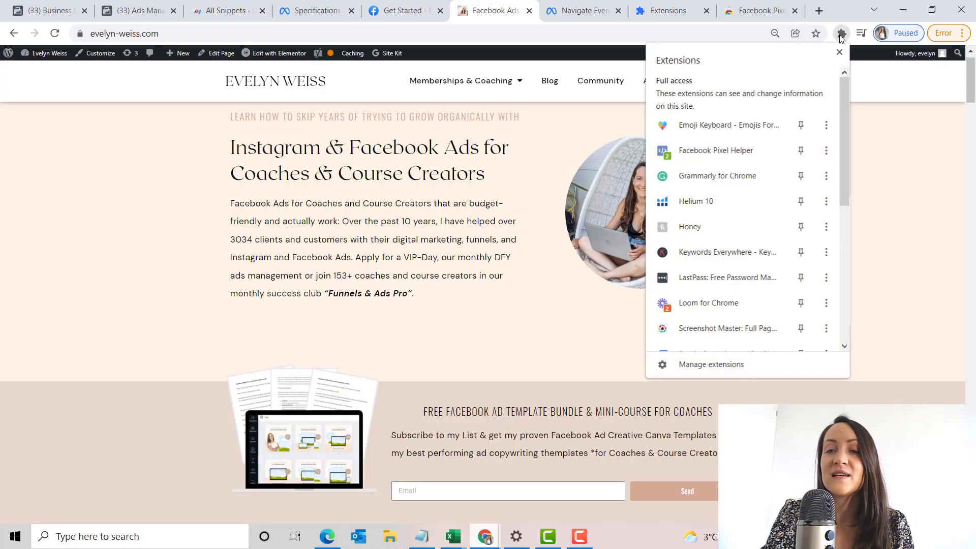
left_click(724, 150)
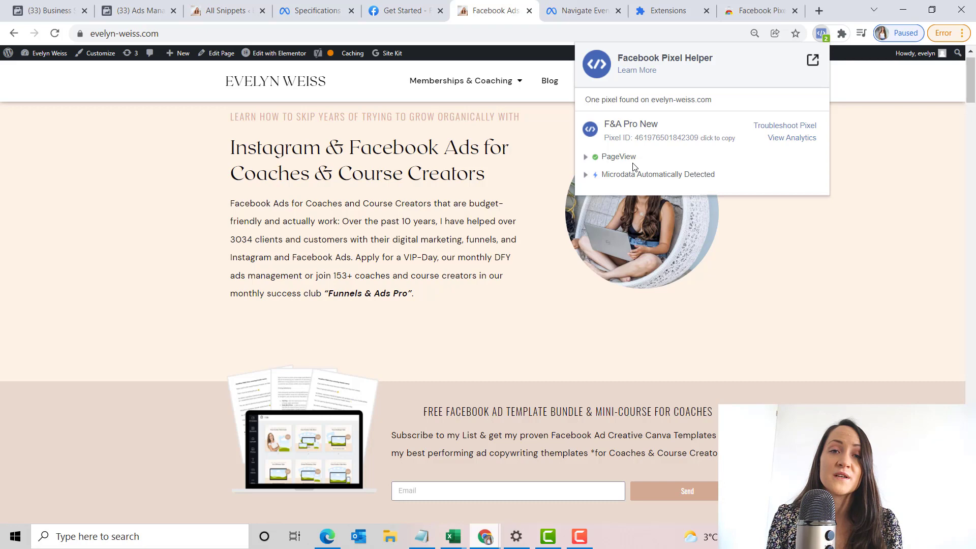
left_click(806, 302)
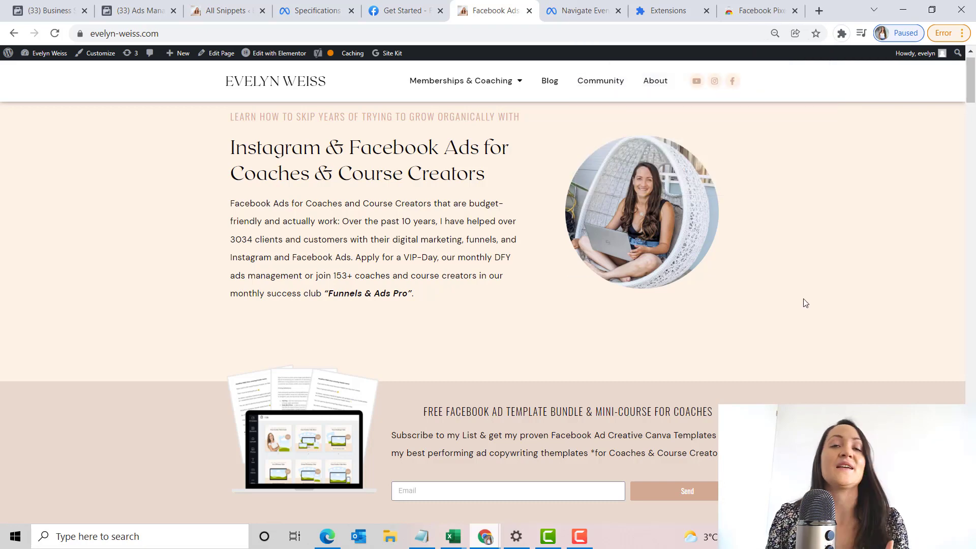
scroll(805, 303, "down", 2)
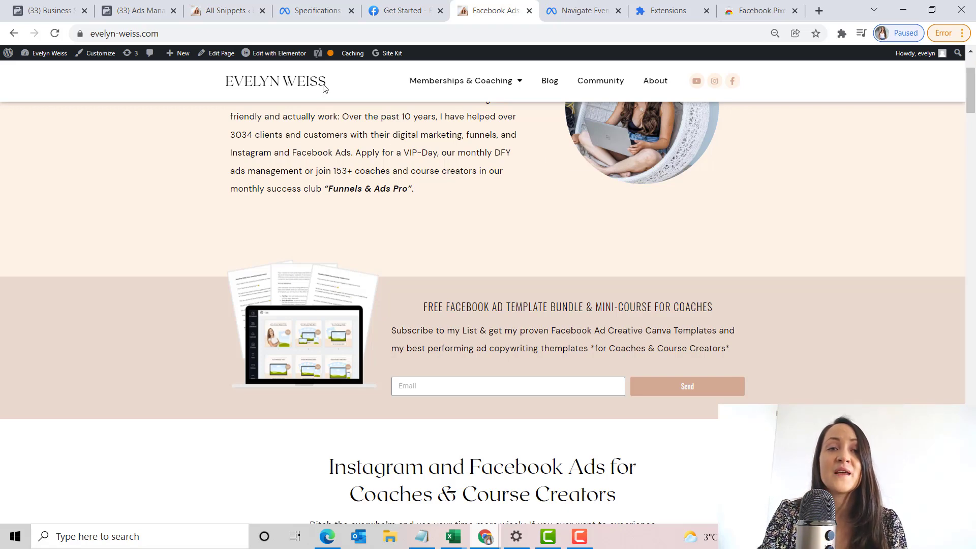
- Select the fbq('track', 'InitiateCheckout'); code in the Initiate checkout row
left_click(316, 9)
scroll(453, 277, "down", 1)
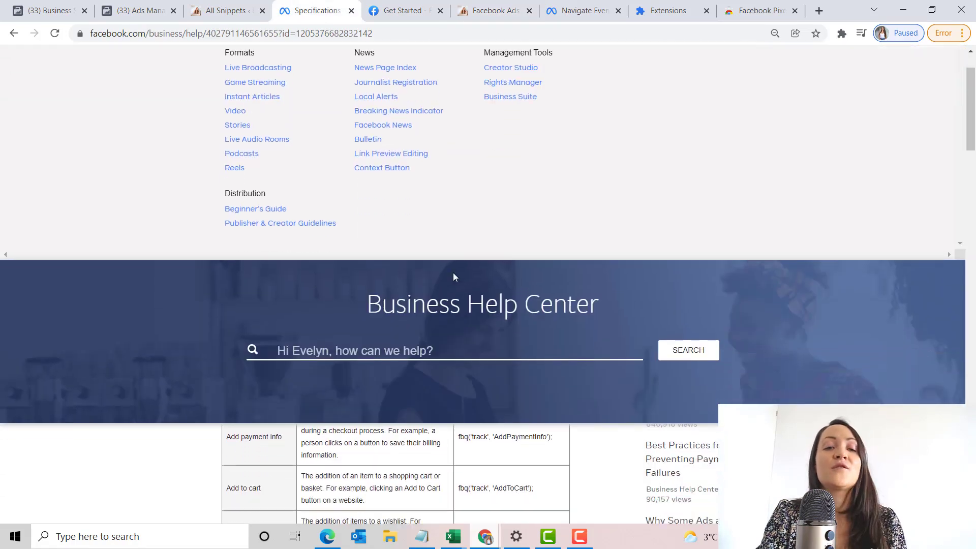
scroll(453, 277, "down", 3)
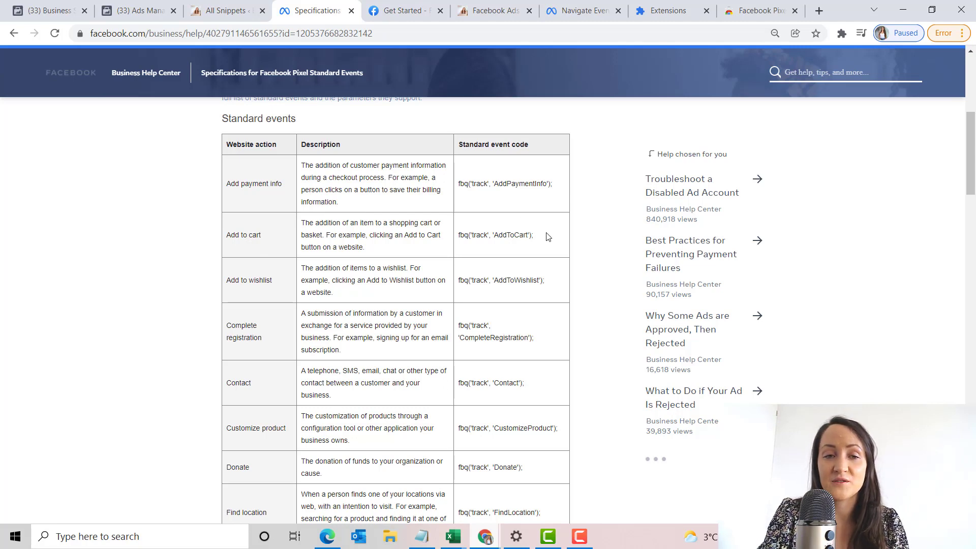
scroll(546, 236, "down", 1)
scroll(243, 415, "down", 1)
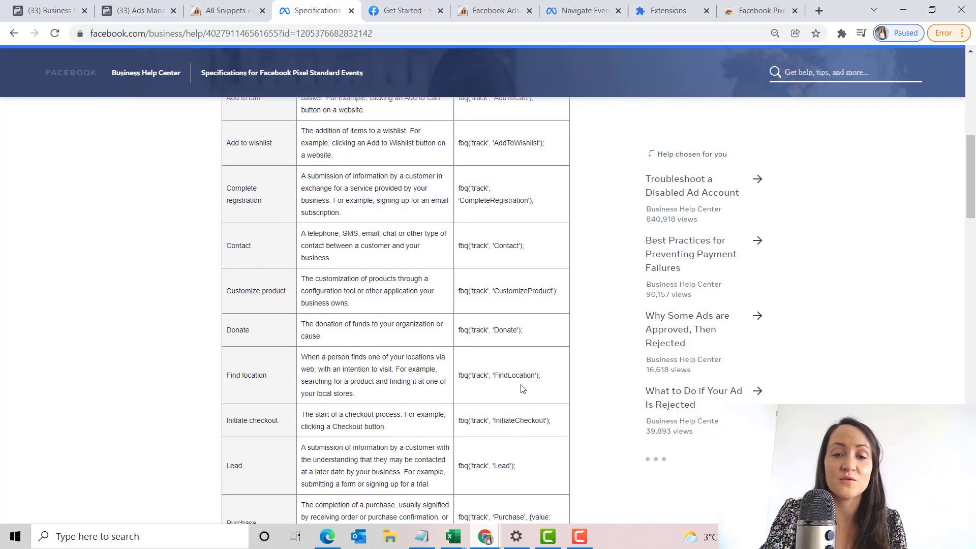
scroll(537, 419, "down", 1)
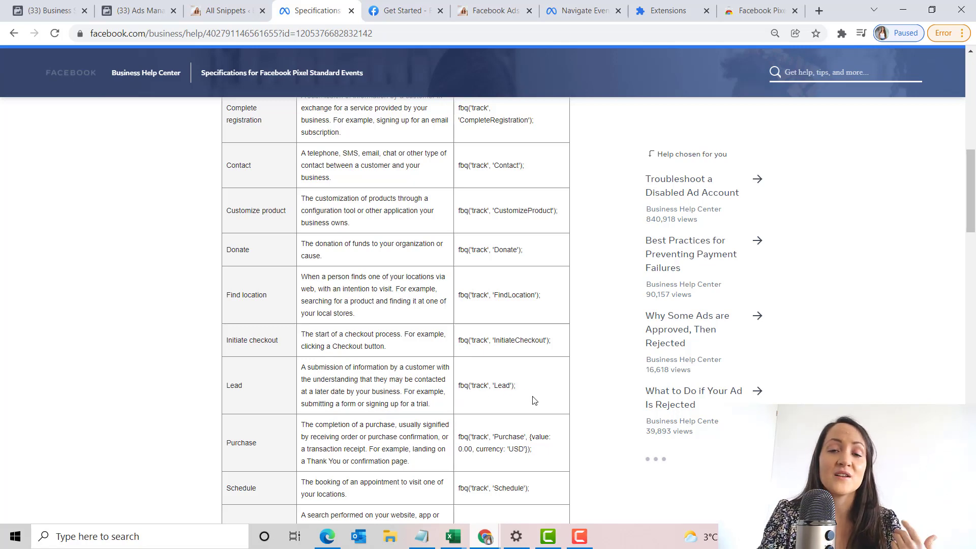
scroll(533, 401, "up", 1)
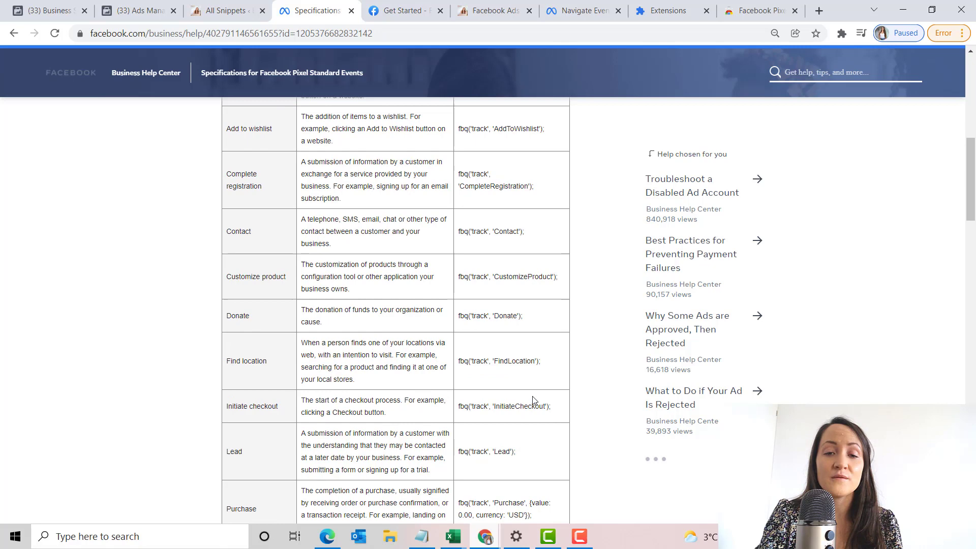
scroll(532, 402, "down", 2)
left_click_drag(557, 309, 460, 310)
key("ctrl+c")
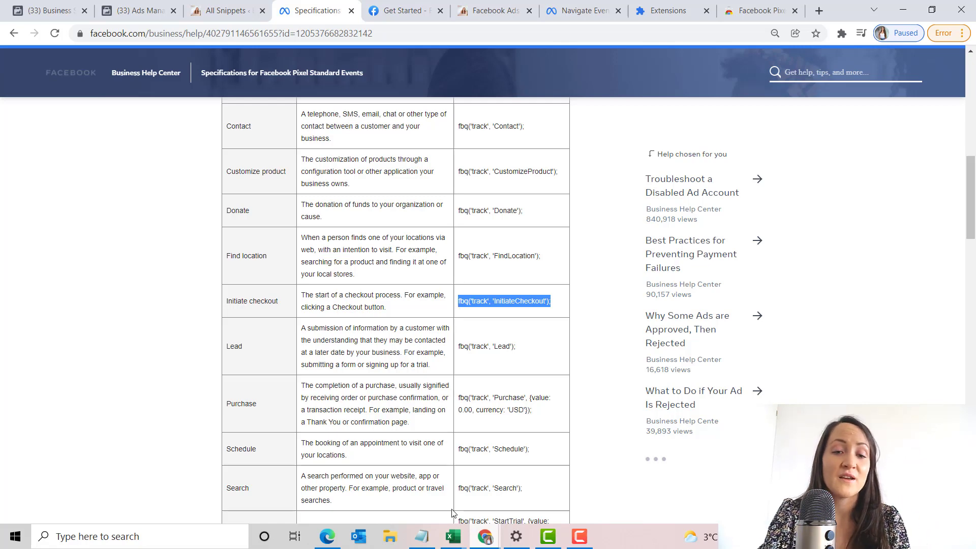
mouse_move(422, 536)
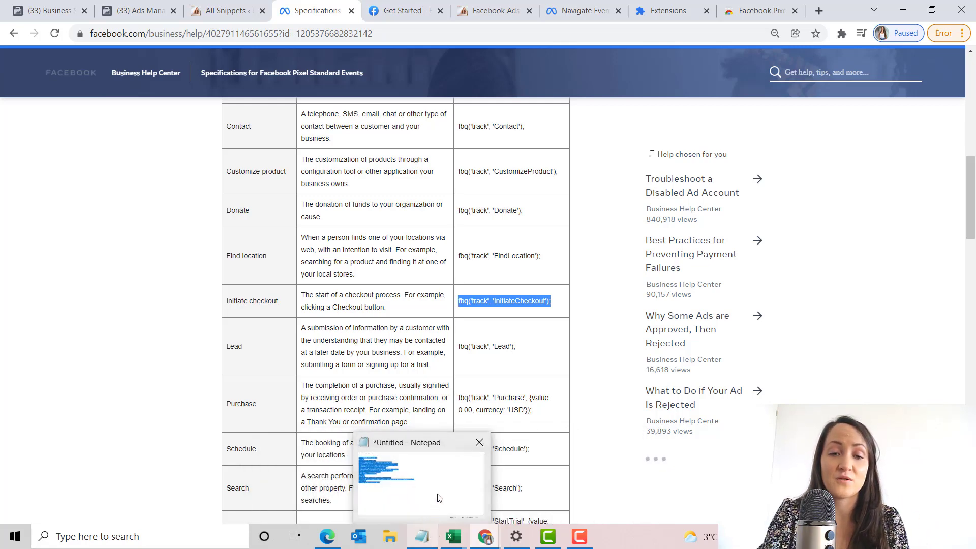
- Paste the InitiateCheckout track call on its own line below the PageView line
left_click(439, 498)
left_click(404, 224)
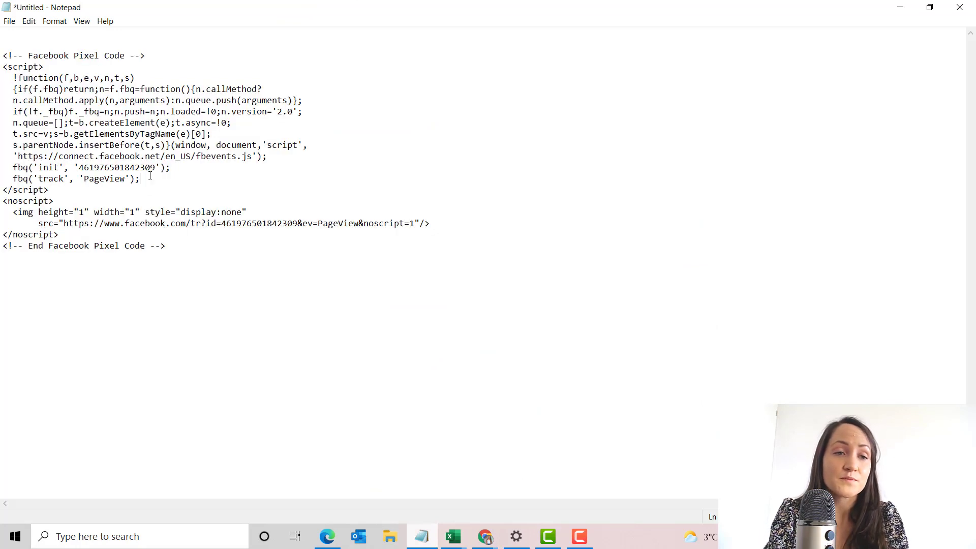
key("Return")
key("ctrl+v")
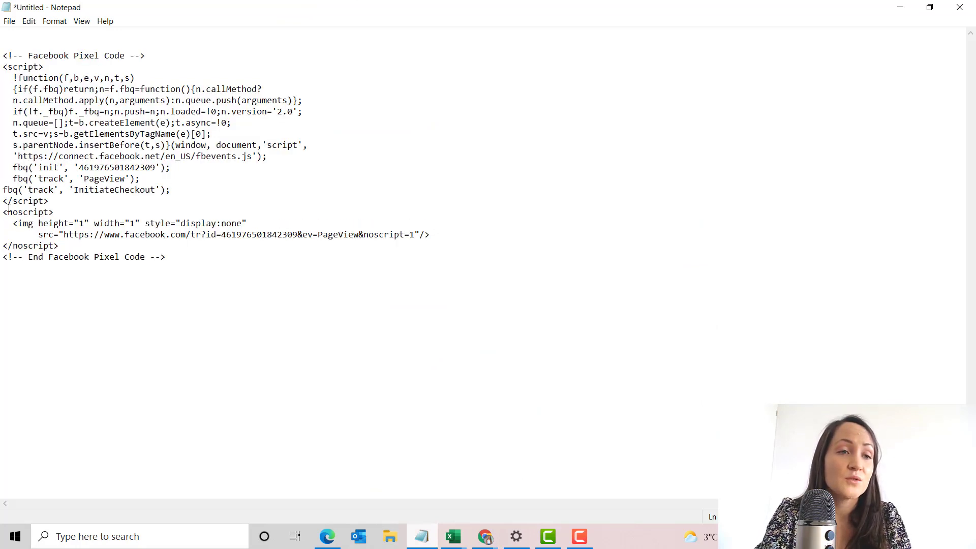
key("BackSpace")
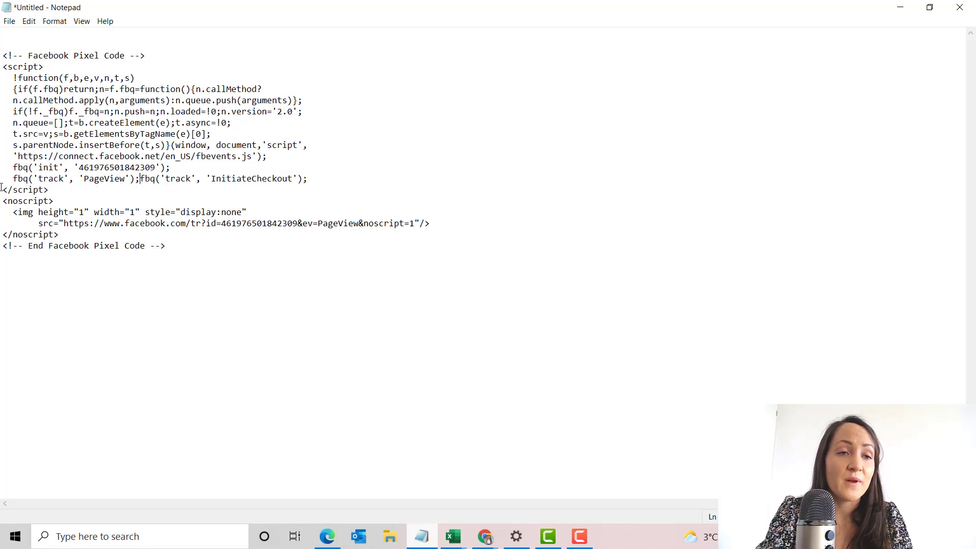
key("Return")
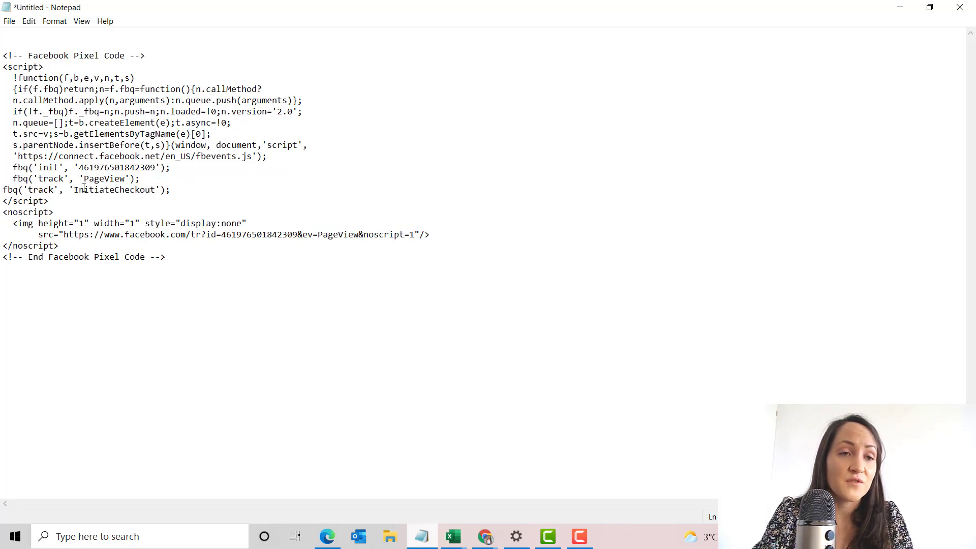
- Delete the PageView tracking line and select all the pixel code
left_click_drag(140, 179, 2, 180)
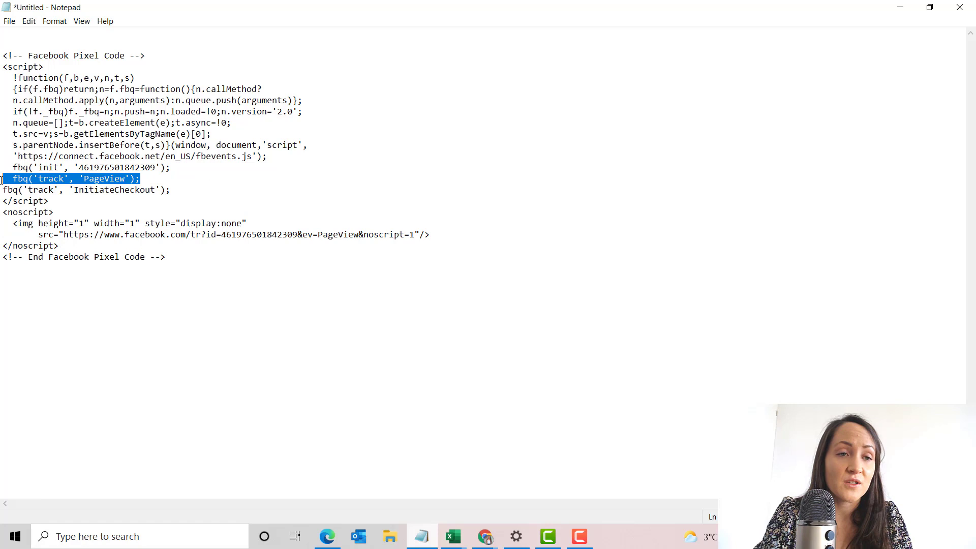
key("BackSpace")
key("BackSpace")
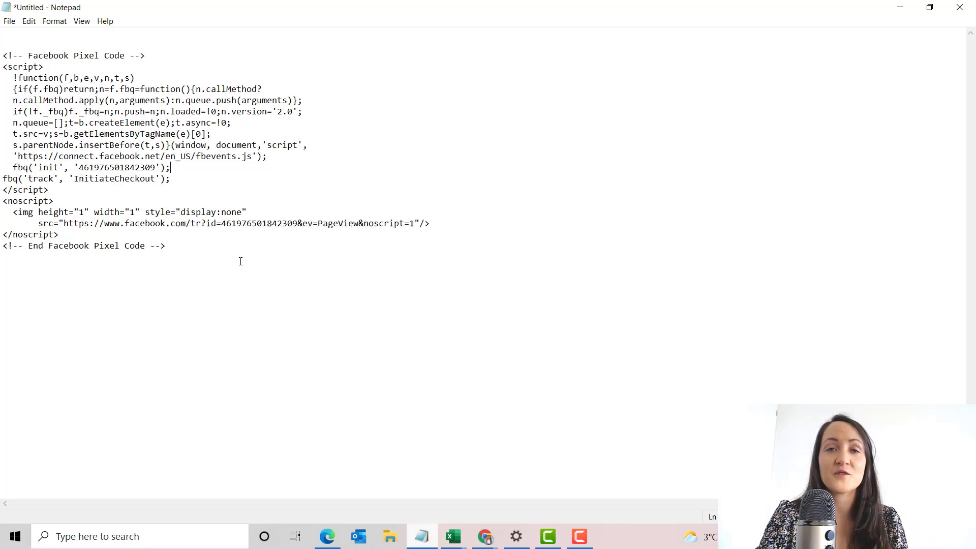
key("ctrl+a")
key("ctrl+c")
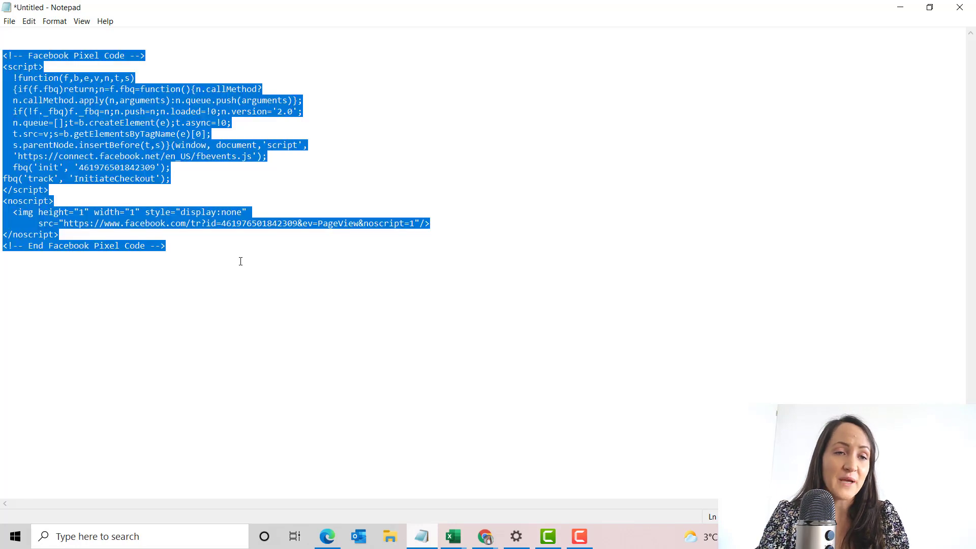
mouse_move(485, 536)
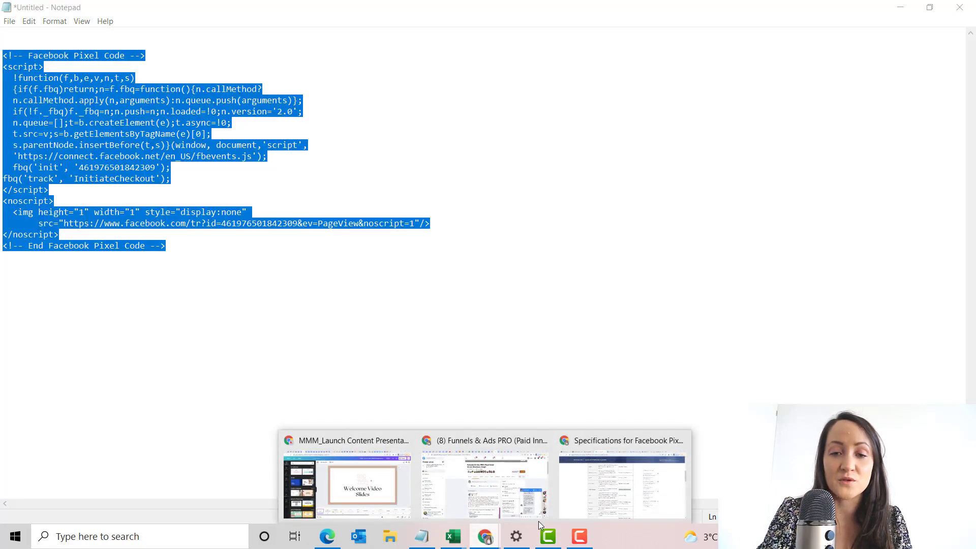
- Delete FB Pixel Base Code snippet 2 from All Snippets, confirming with OK
left_click(597, 501)
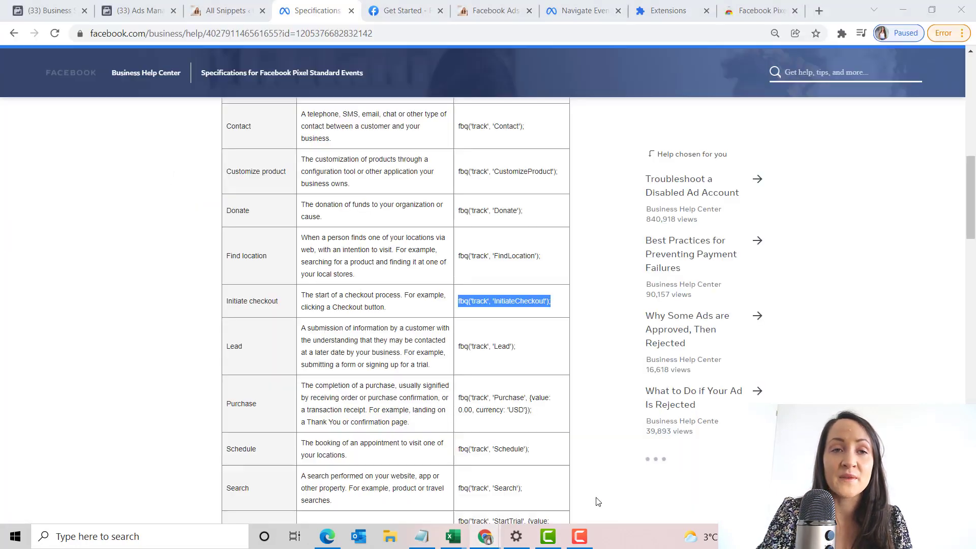
left_click(193, 6)
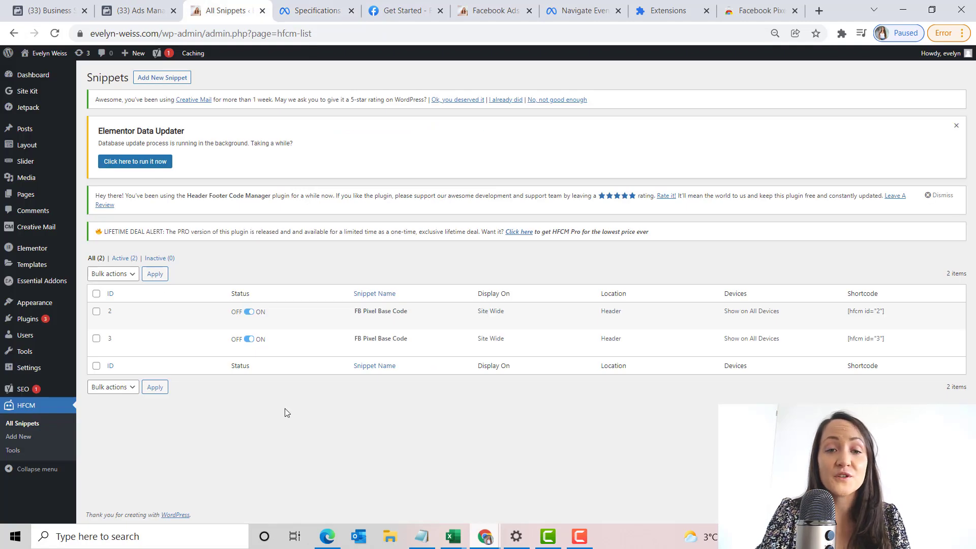
left_click(97, 314)
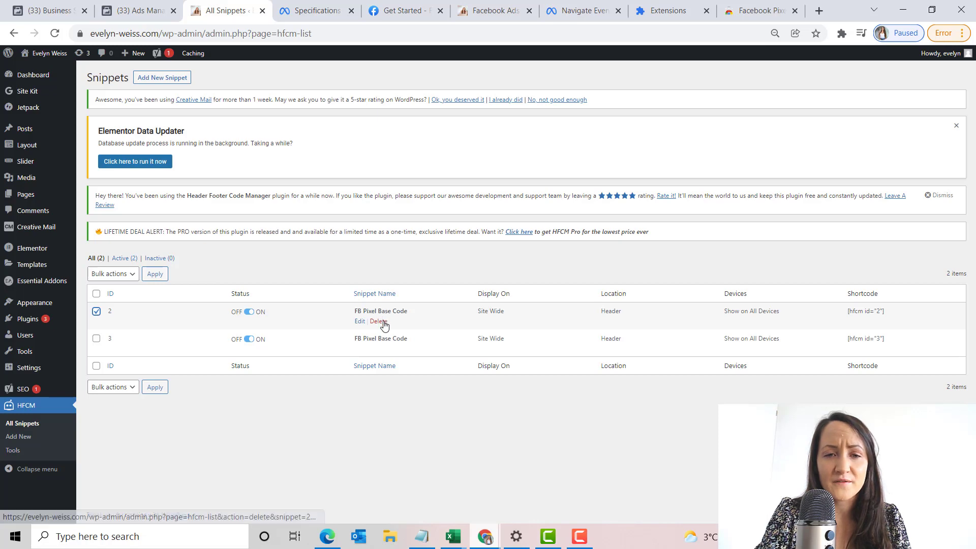
left_click(382, 322)
left_click(560, 124)
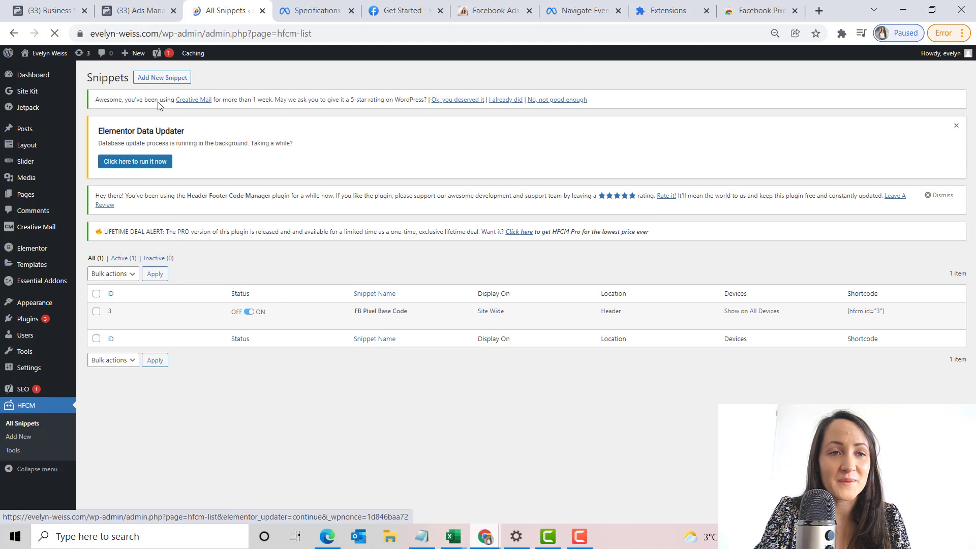
- Start a new snippet named 'Initiate Checkout'
left_click(183, 81)
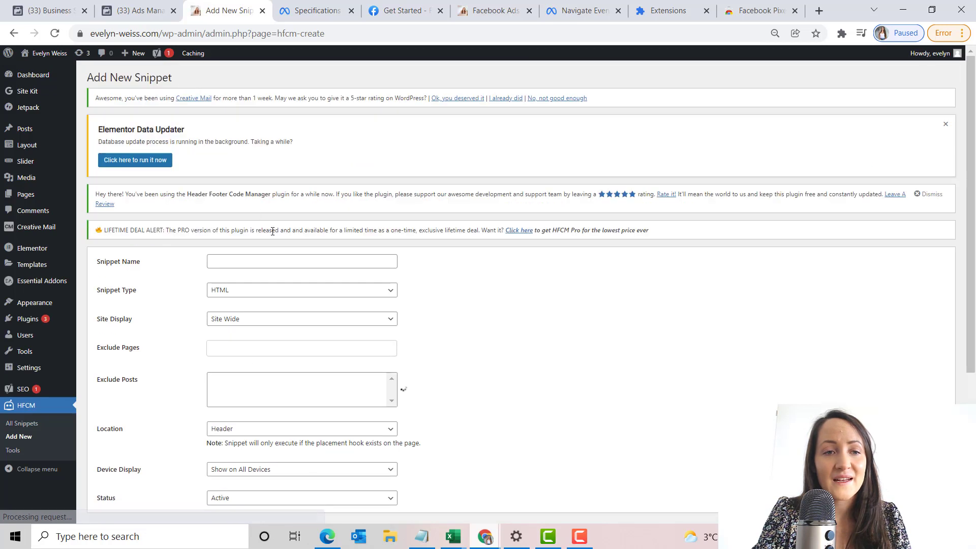
left_click(277, 259)
type("I")
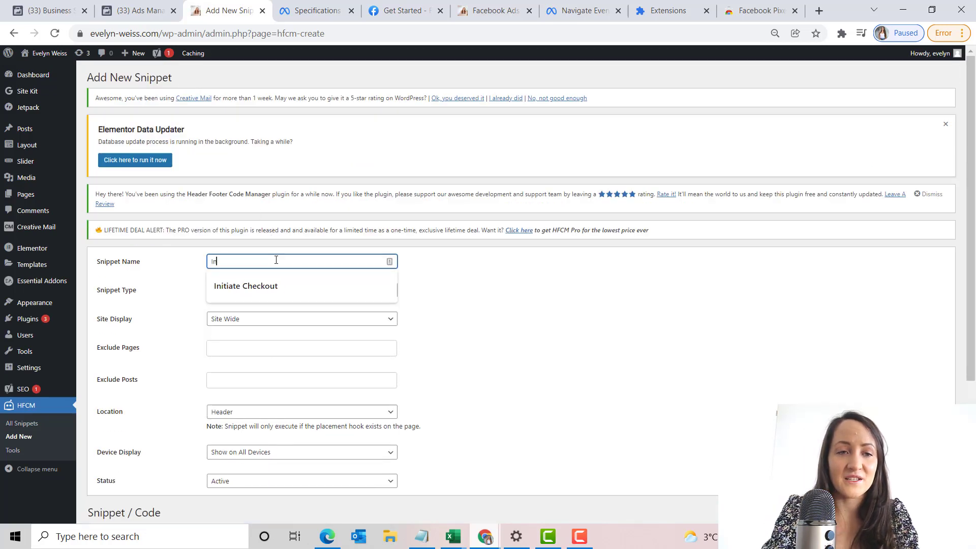
type("n")
left_click(273, 289)
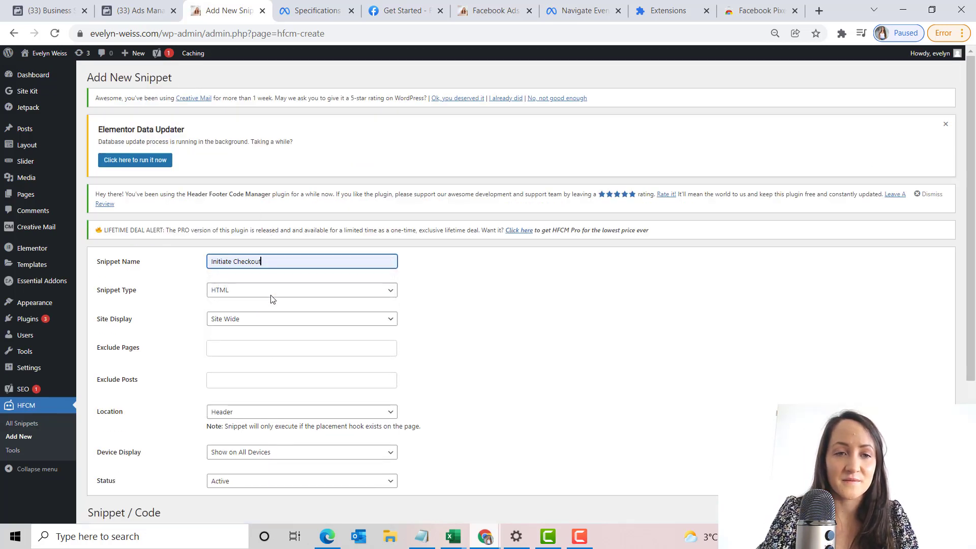
- Restrict the snippet to the Welcome page, paste the InitiateCheckout pixel code, and save
left_click(234, 322)
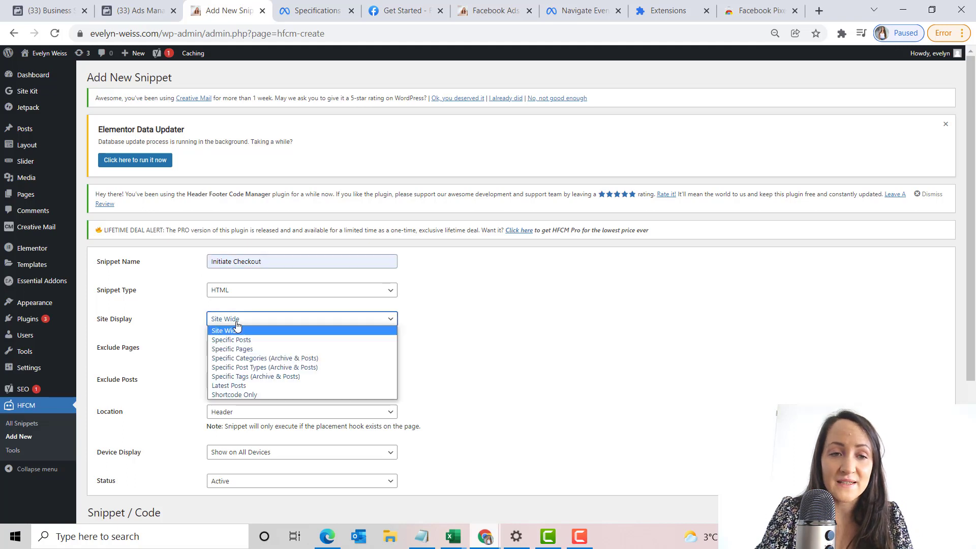
left_click(255, 350)
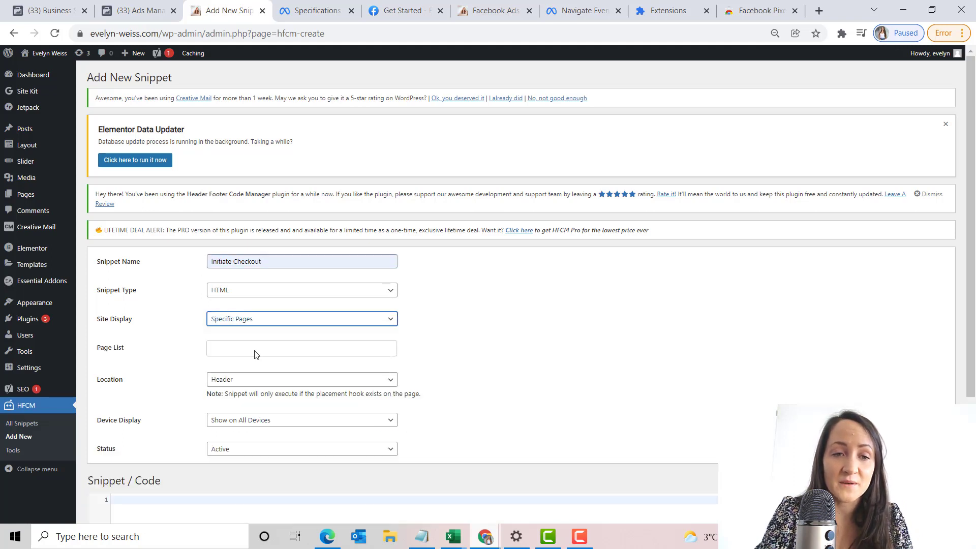
left_click(256, 350)
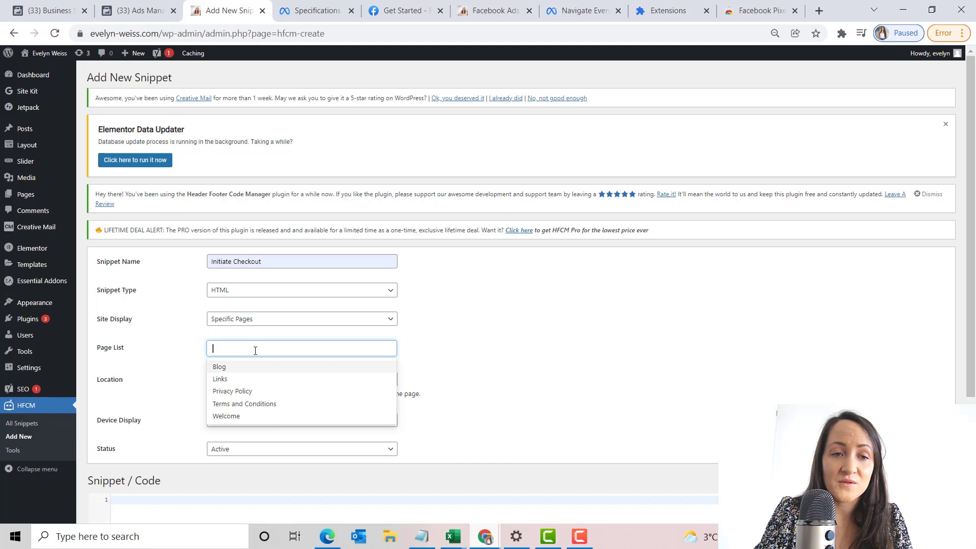
left_click(246, 418)
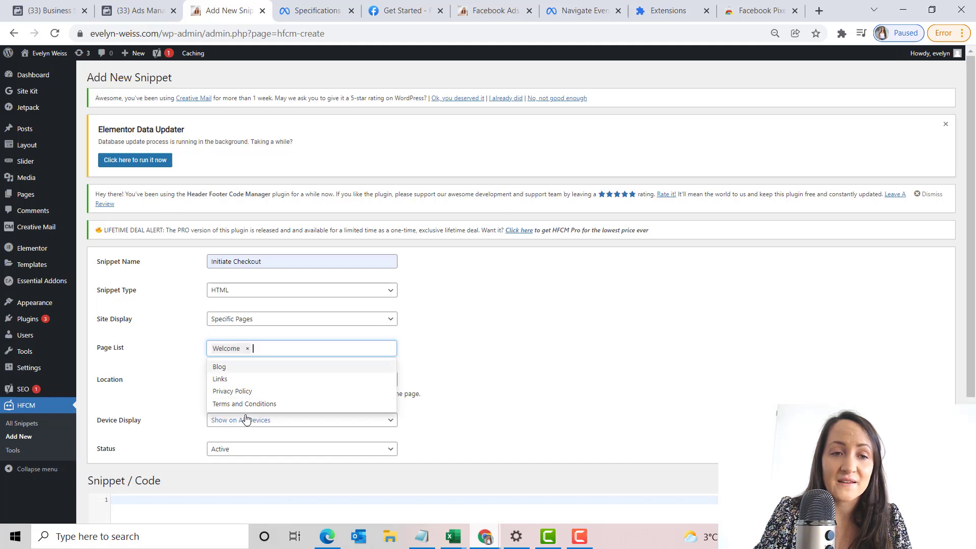
left_click(451, 359)
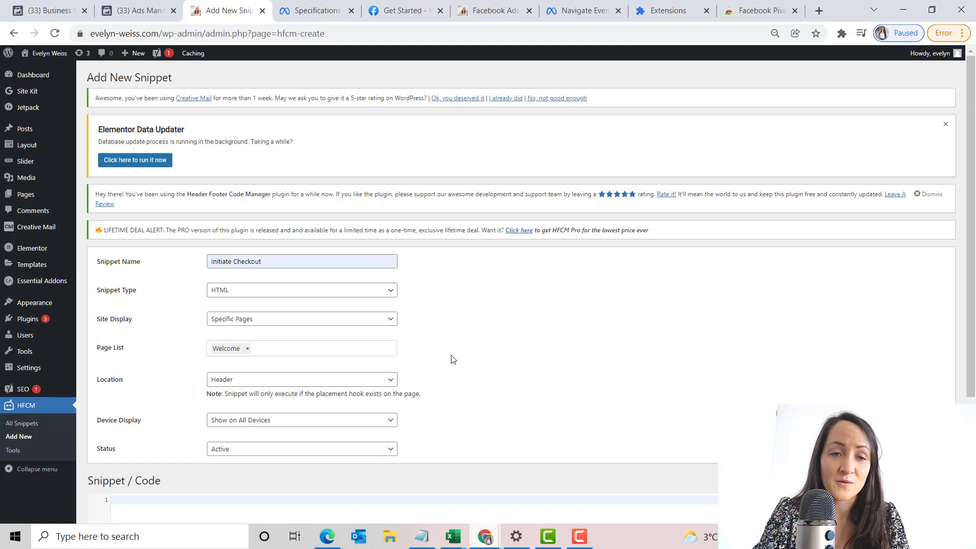
scroll(450, 360, "down", 1)
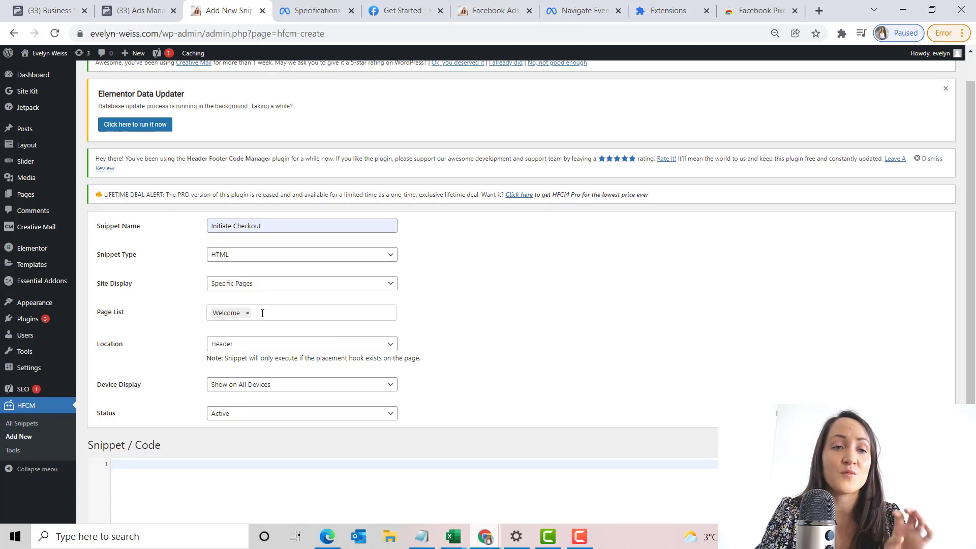
scroll(262, 313, "down", 3)
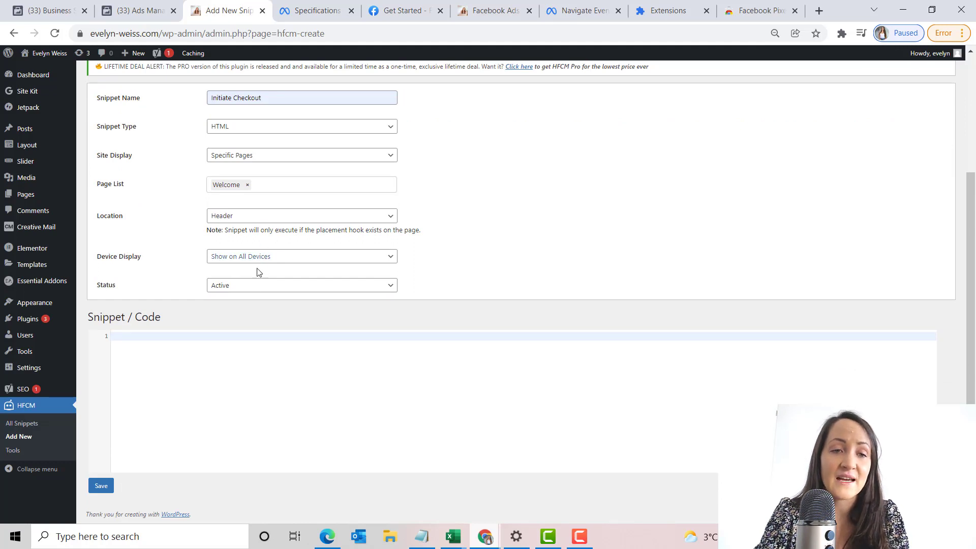
key("ctrl+v")
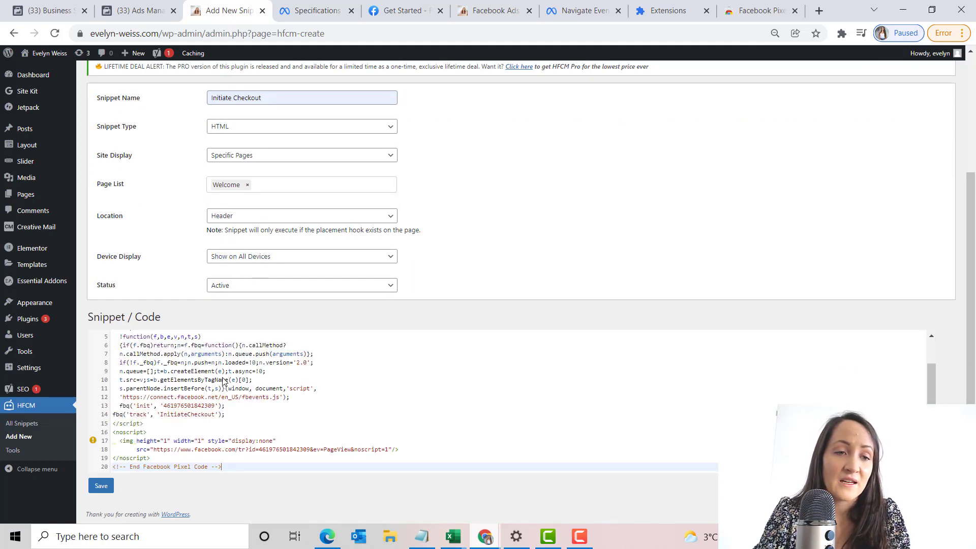
scroll(225, 381, "up", 2)
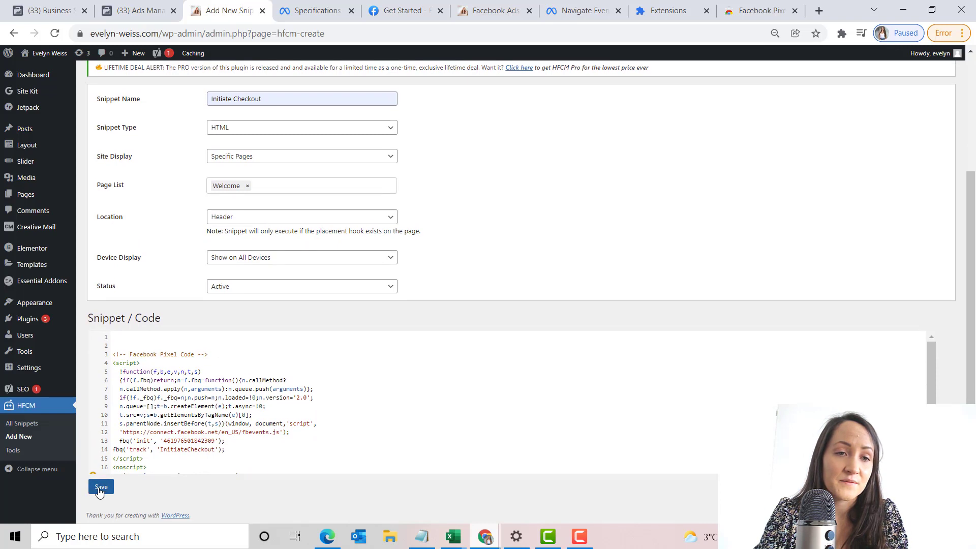
left_click(100, 492)
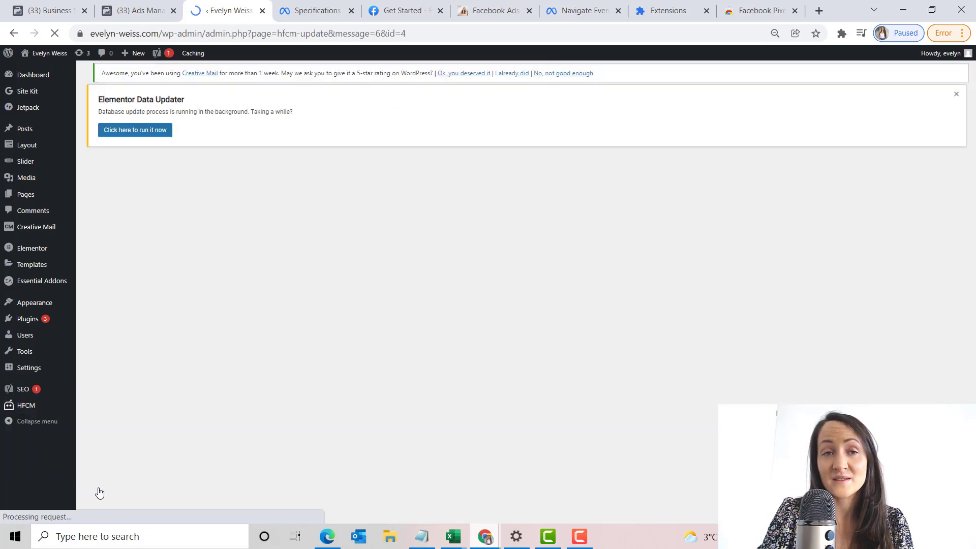
- Check with Pixel Helper that the live homepage fires only PageView
left_click(460, 16)
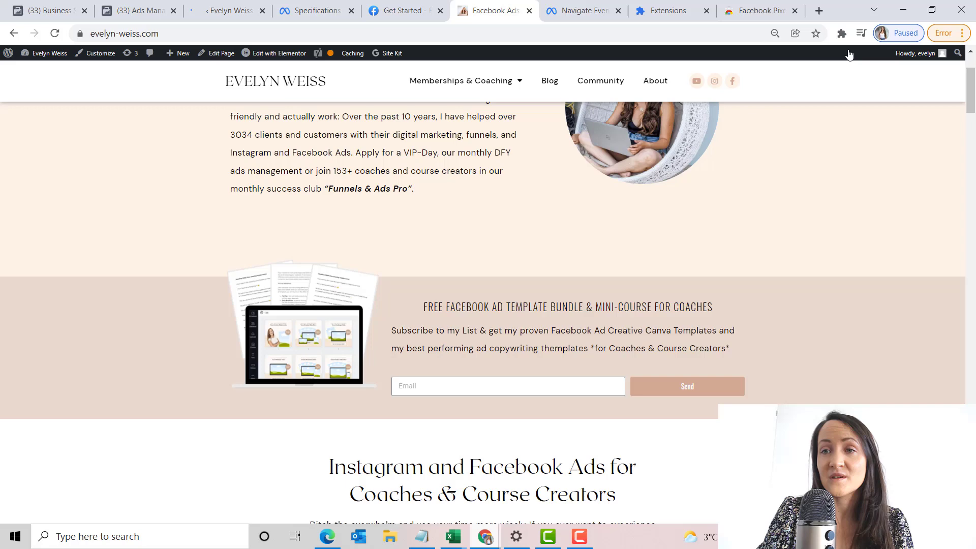
left_click(841, 33)
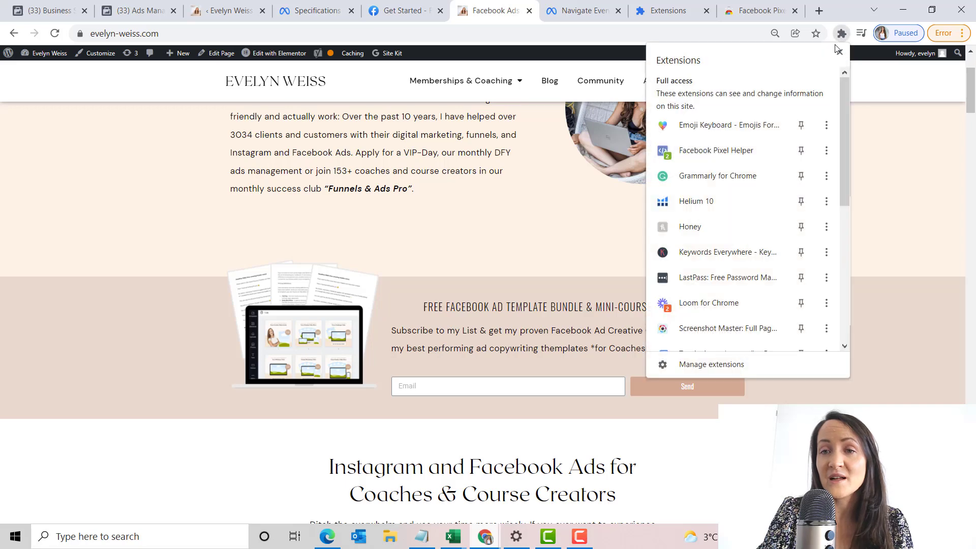
left_click(740, 150)
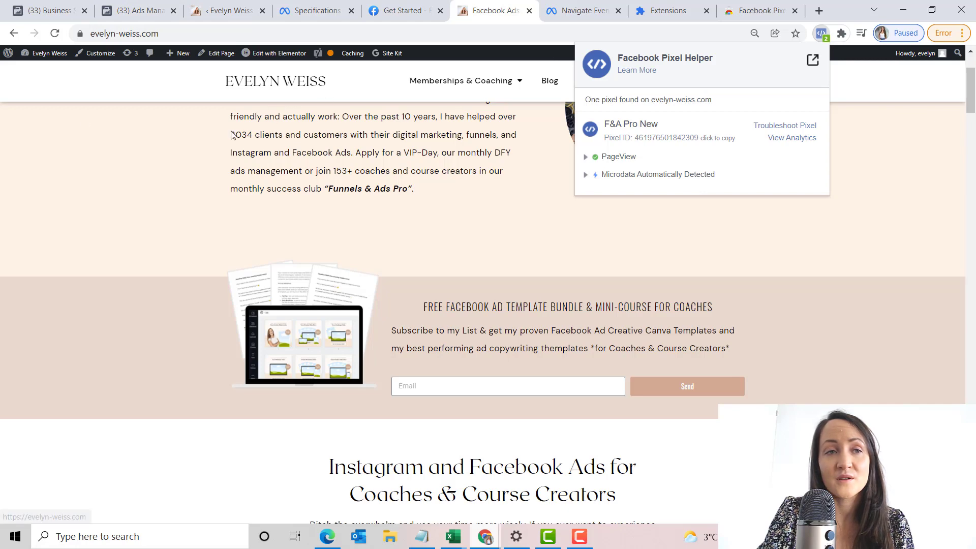
- Open the admin dashboard in a new tab, then open the Welcome page from Pages in another tab
mouse_move(45, 54)
right_click(36, 69)
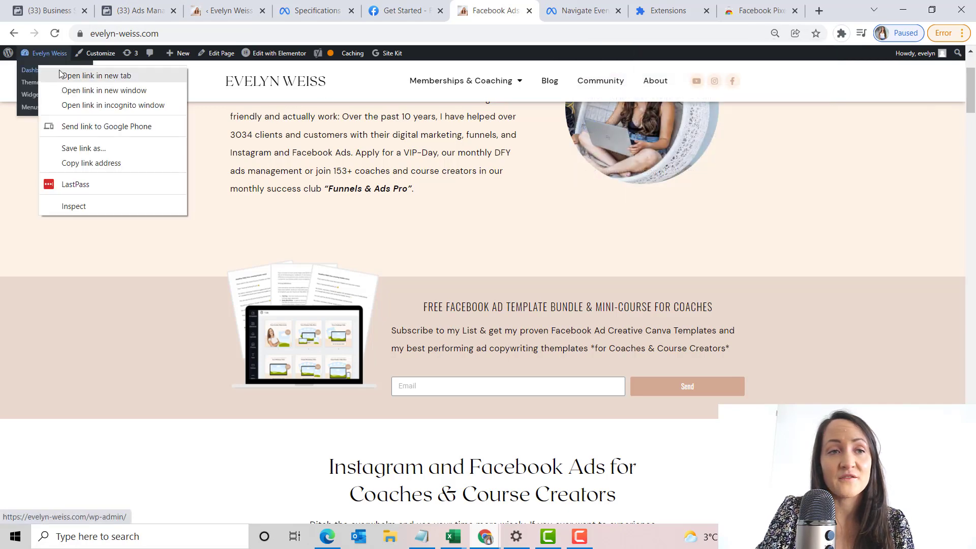
key("Escape")
middle_click(68, 76)
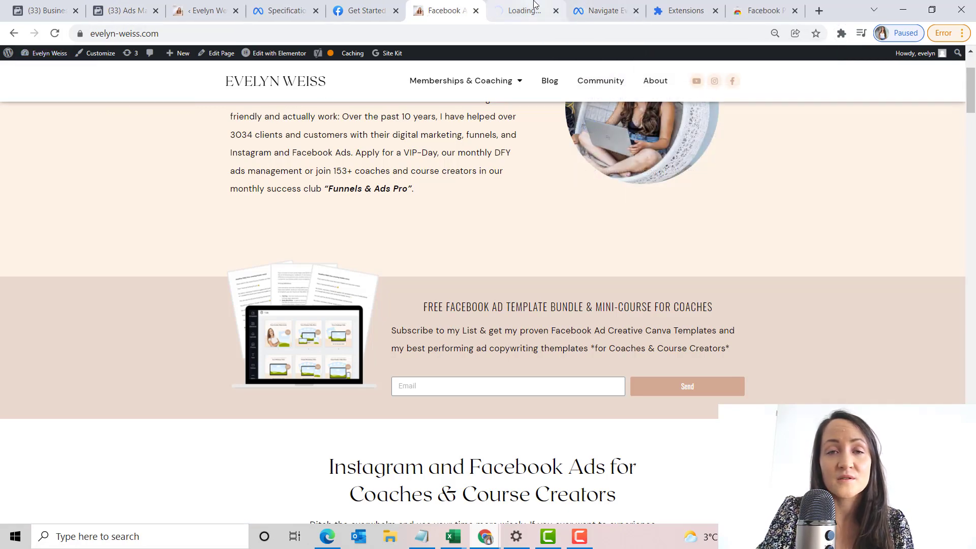
left_click(534, 6)
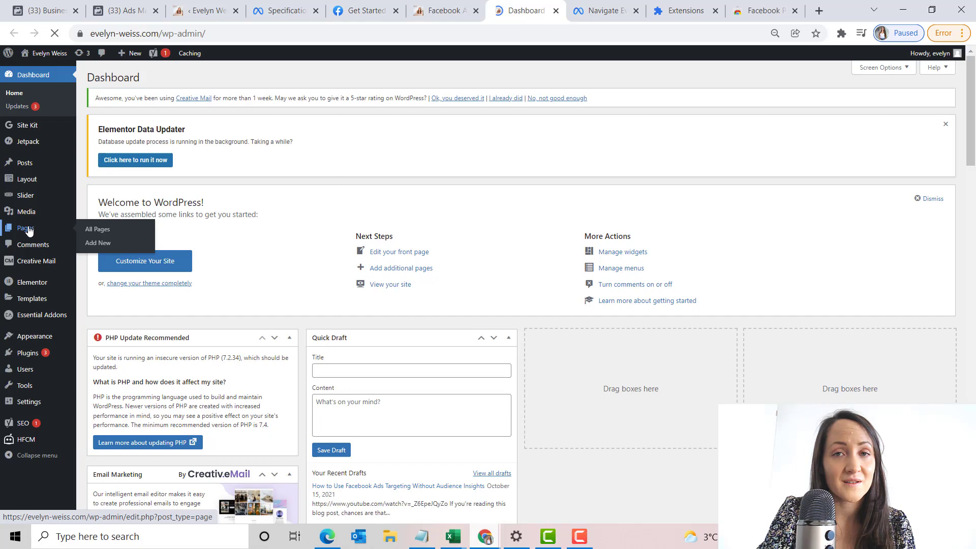
left_click(28, 230)
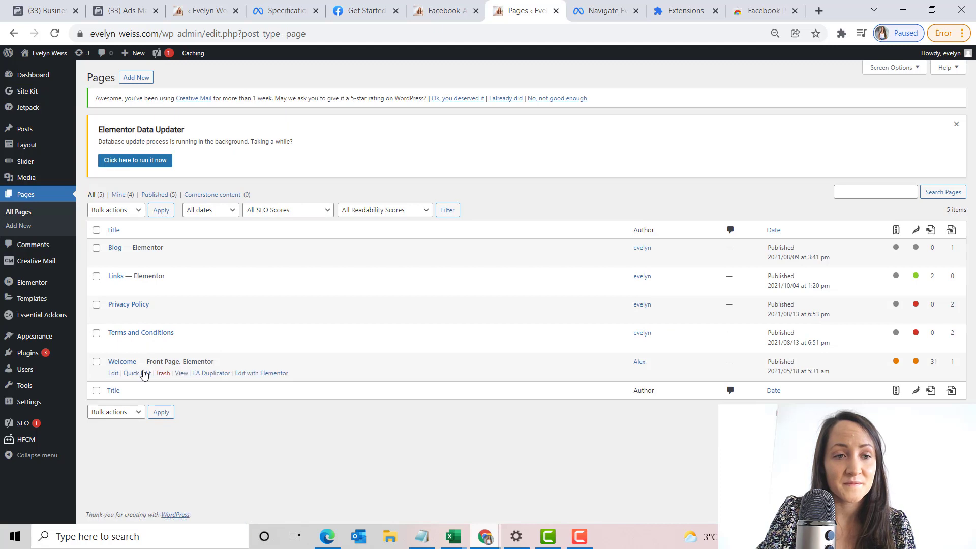
right_click(182, 376)
left_click(228, 381)
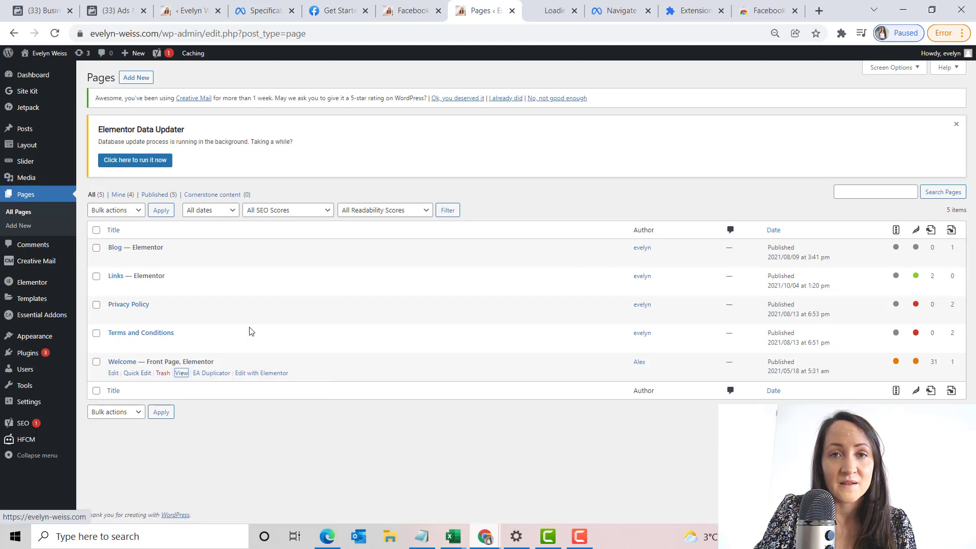
left_click(531, 9)
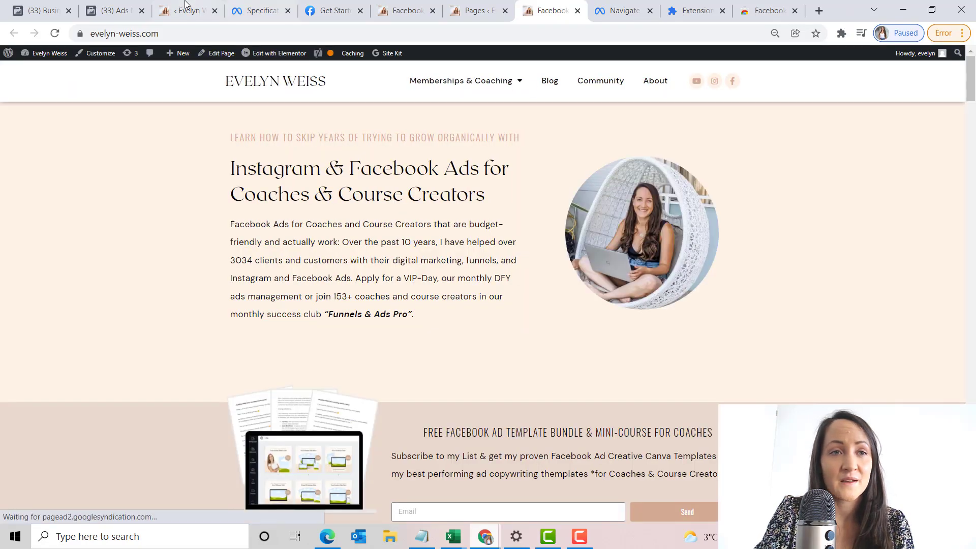
- Update the Initiate Checkout snippet, reload Welcome, and see PageView plus InitiateCheckout in Pixel Helper
left_click(183, 10)
scroll(130, 475, "down", 4)
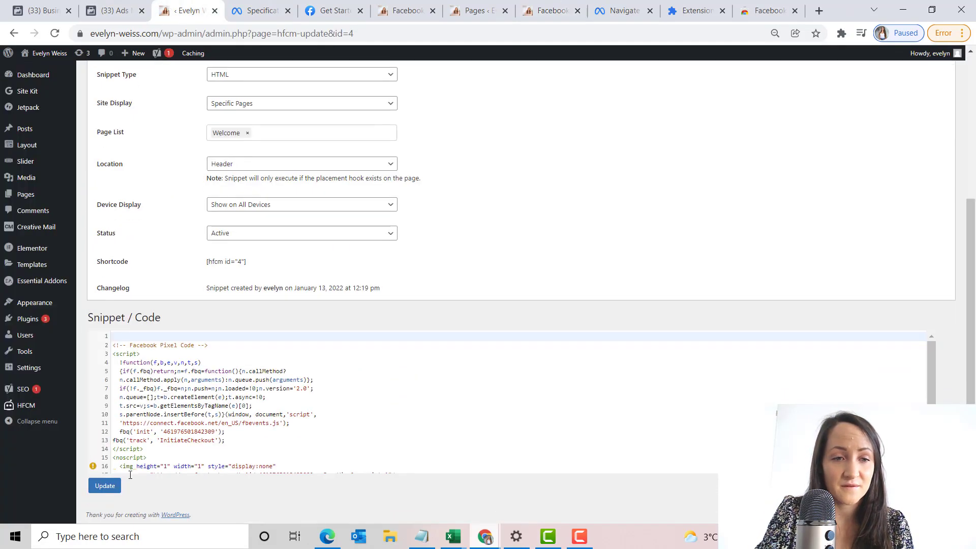
left_click(104, 486)
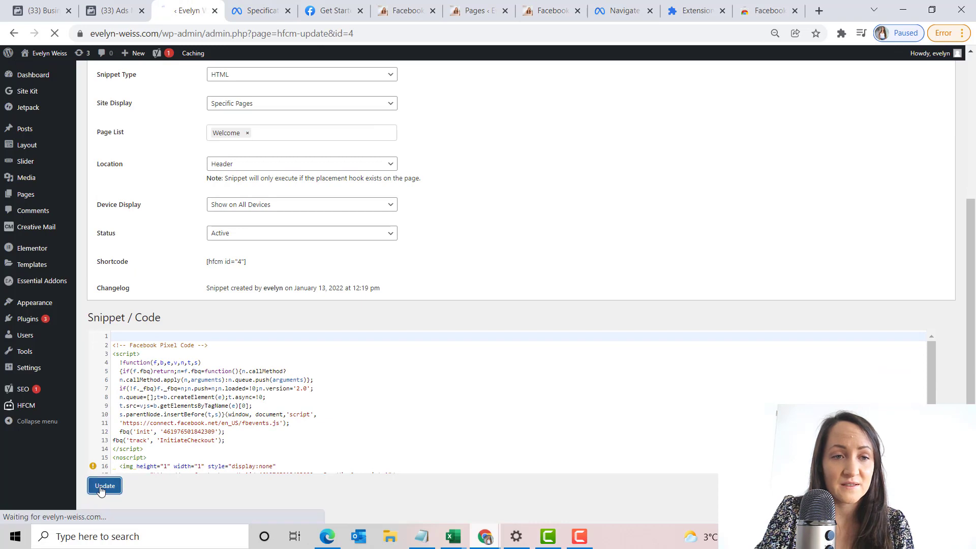
left_click(560, 8)
left_click(55, 33)
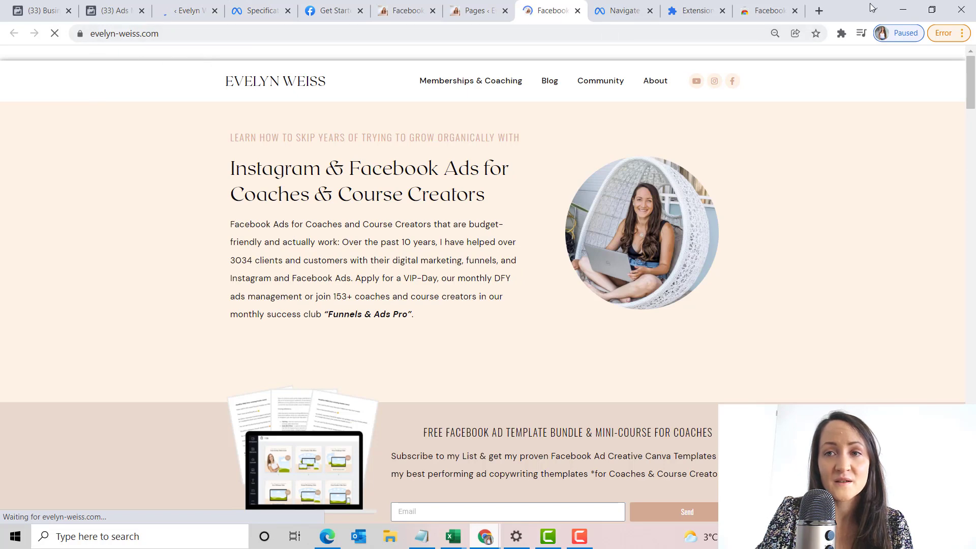
left_click(841, 34)
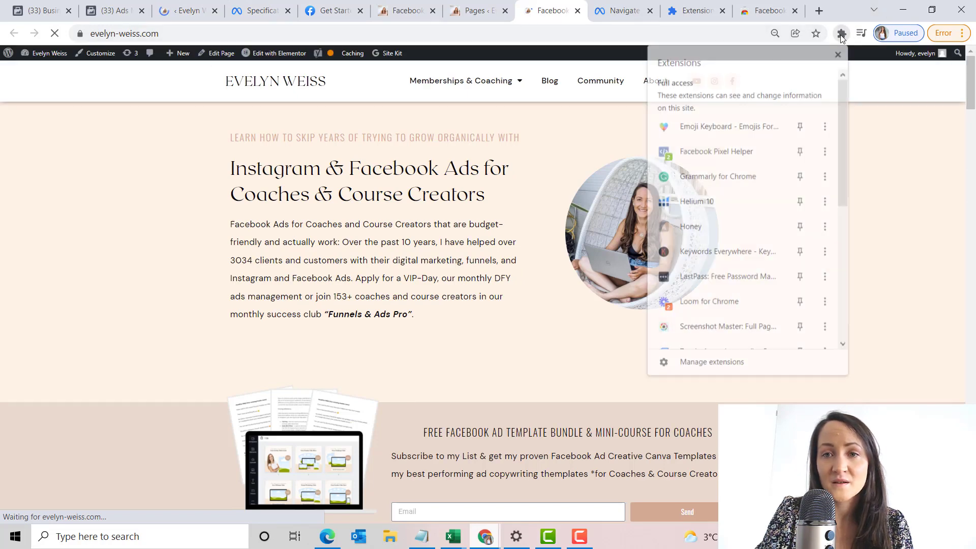
left_click(742, 151)
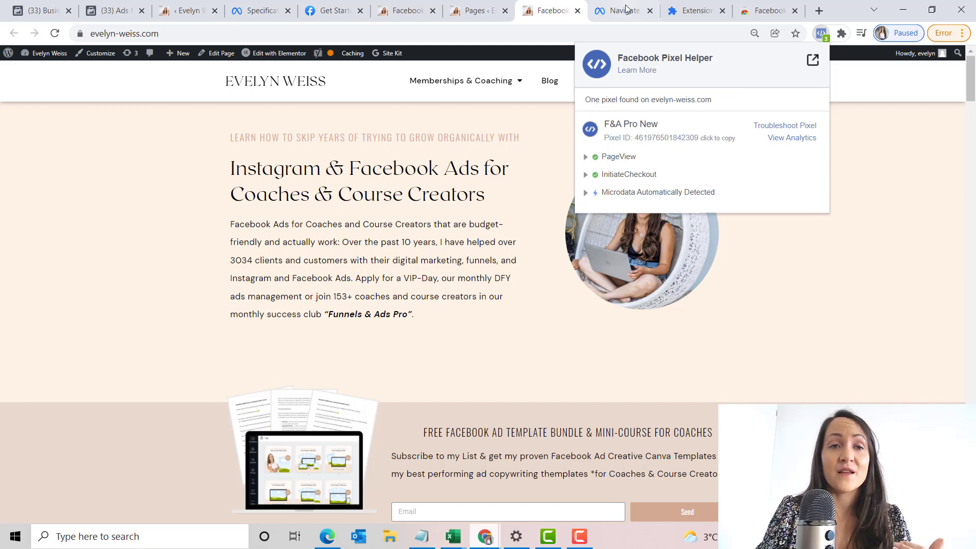
left_click(278, 8)
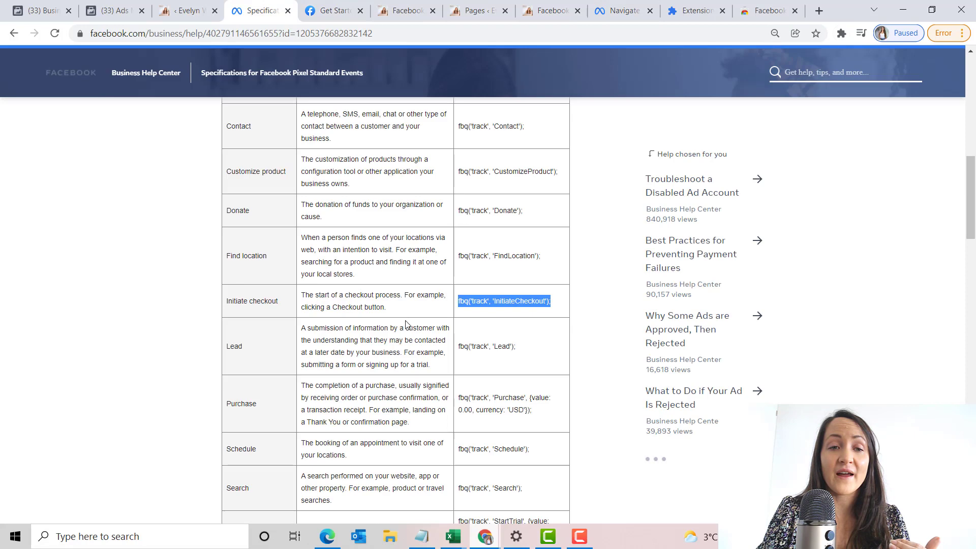
scroll(404, 324, "down", 2)
scroll(404, 326, "down", 1)
scroll(407, 330, "down", 2)
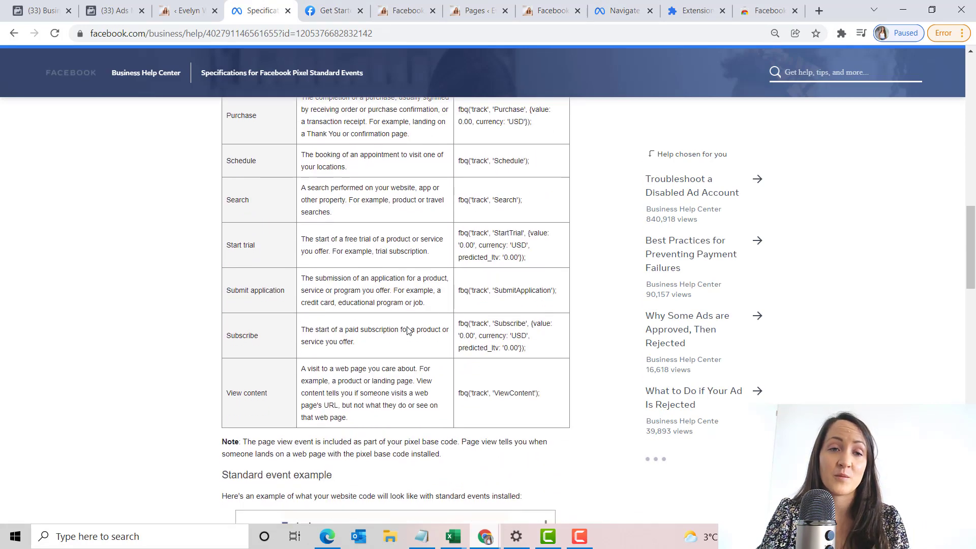
scroll(406, 330, "up", 4)
scroll(407, 331, "up", 1)
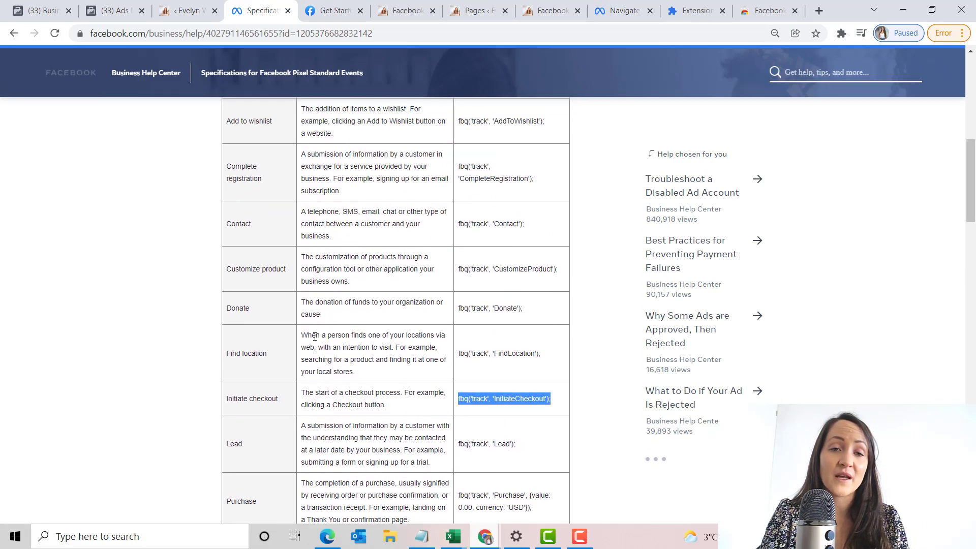
left_click(278, 341)
scroll(278, 342, "up", 4)
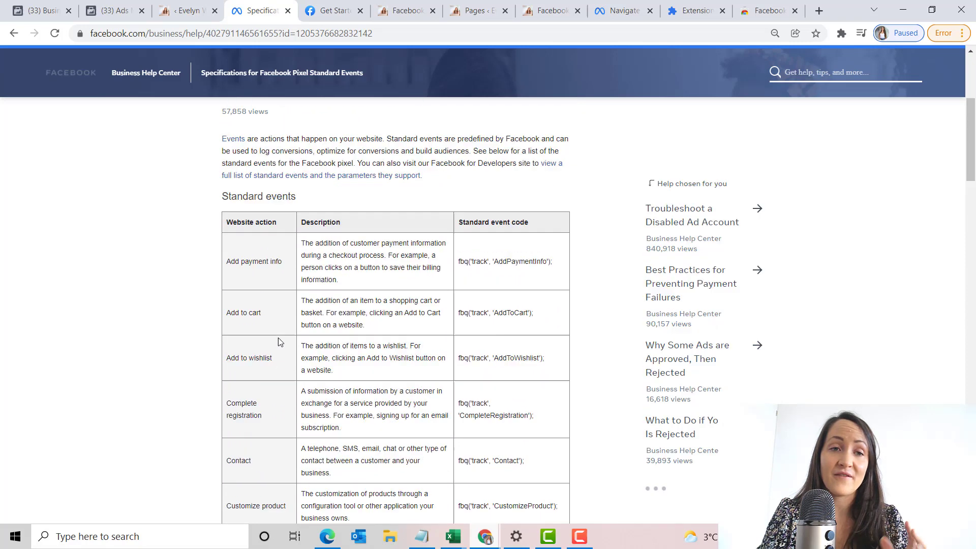
scroll(279, 342, "down", 2)
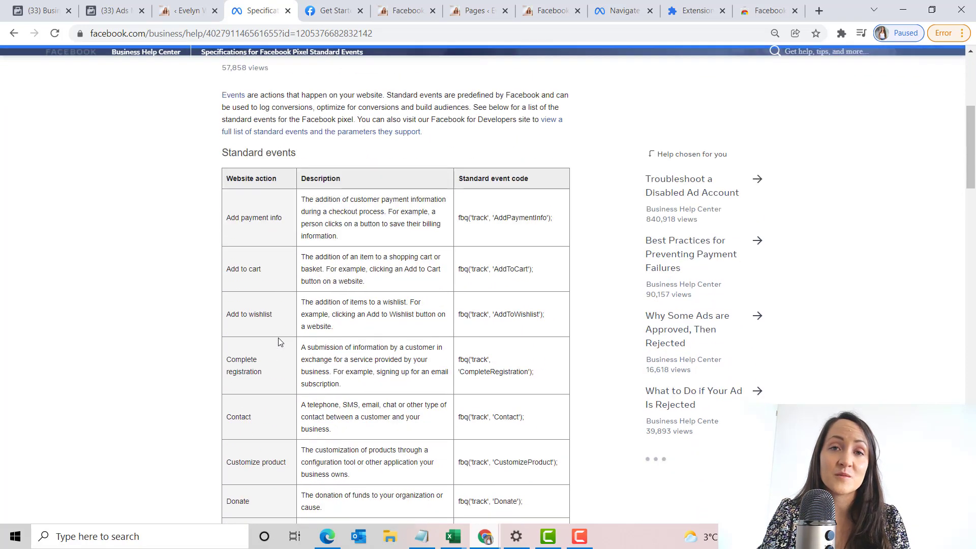
scroll(278, 341, "down", 2)
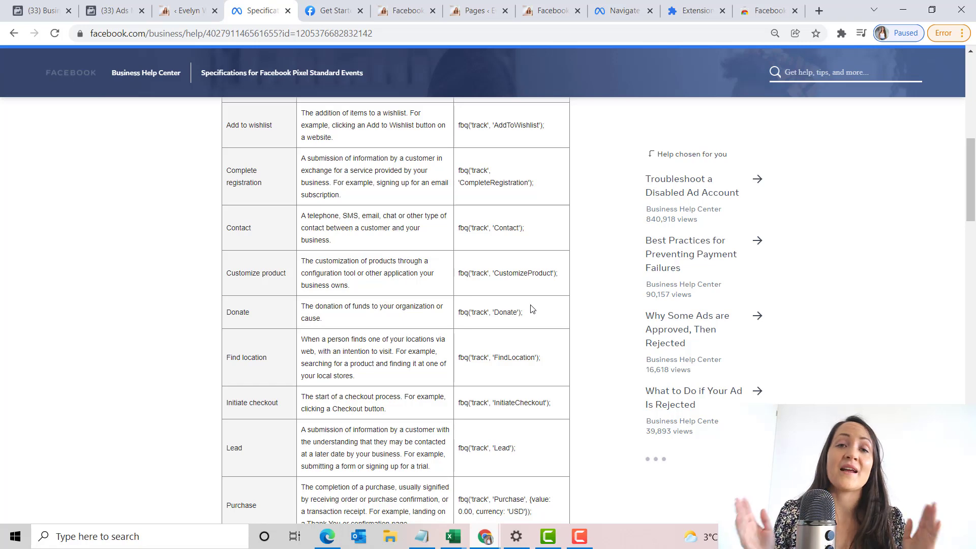
- Switch back to the evelyn-weiss.com Welcome page tab and dismiss the browser extensions list
left_click(401, 10)
left_click(842, 33)
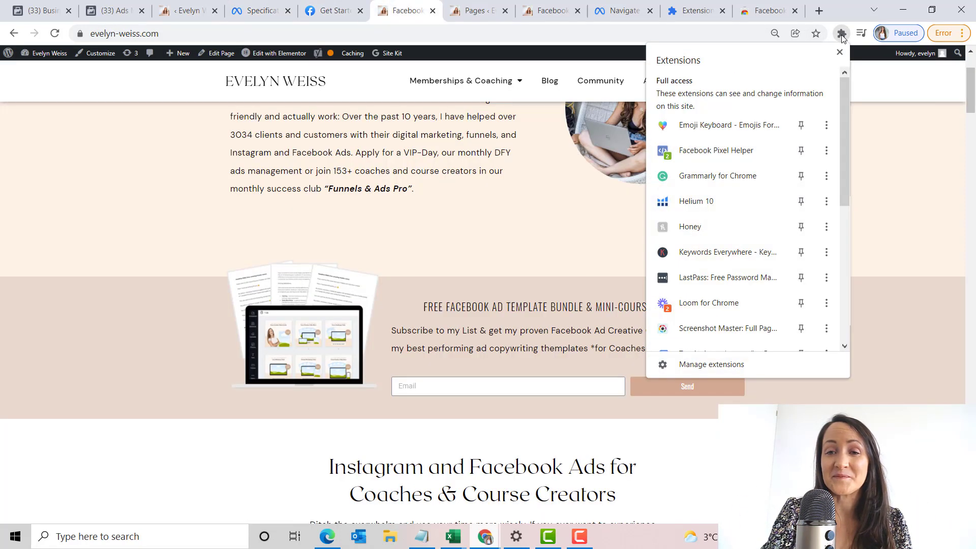
scroll(732, 326, "down", 1)
left_click(673, 475)
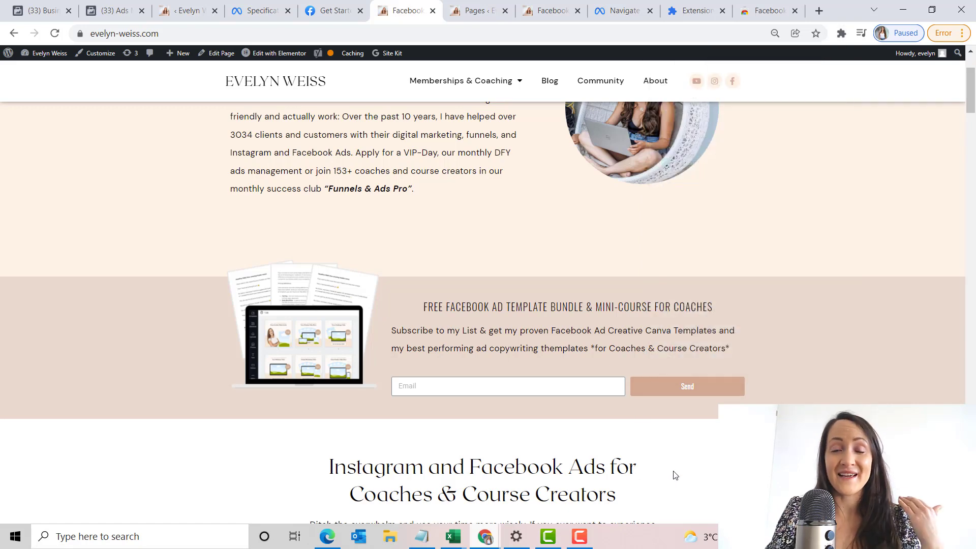